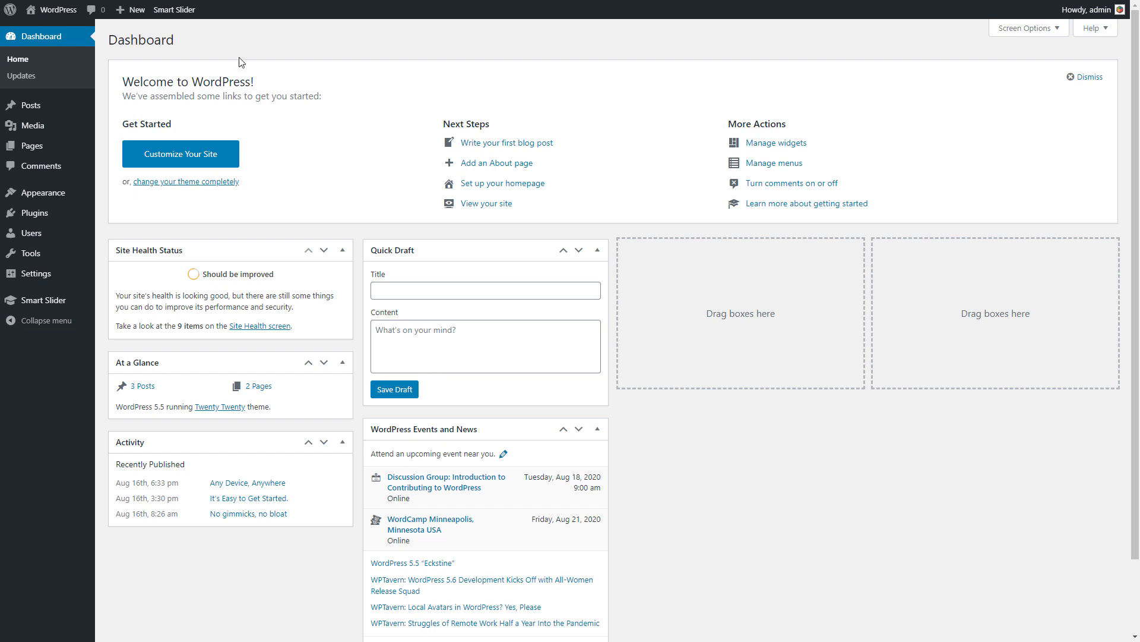
- View the site's list of posts, and open the Smart Slider dashboard
left_click(55, 107)
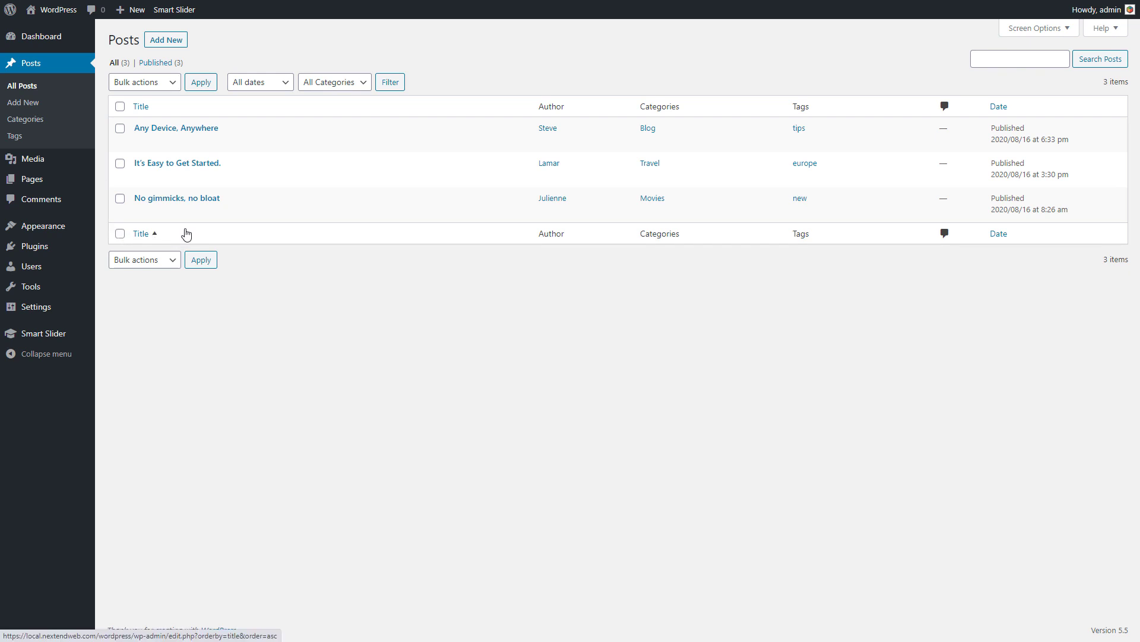
left_click(38, 340)
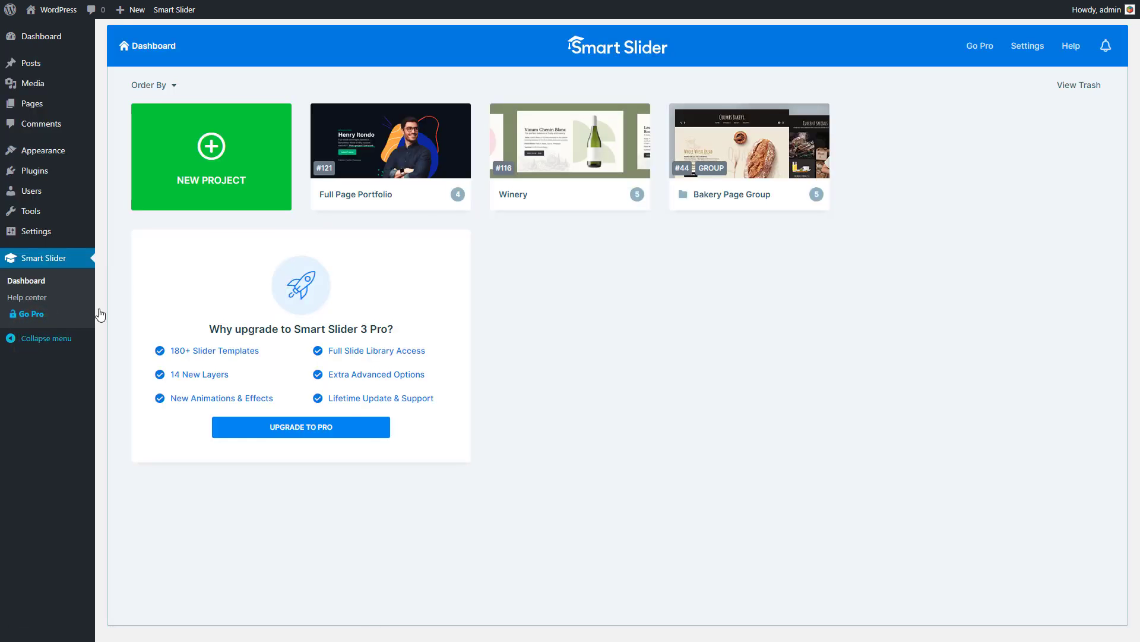
mouse_move(386, 146)
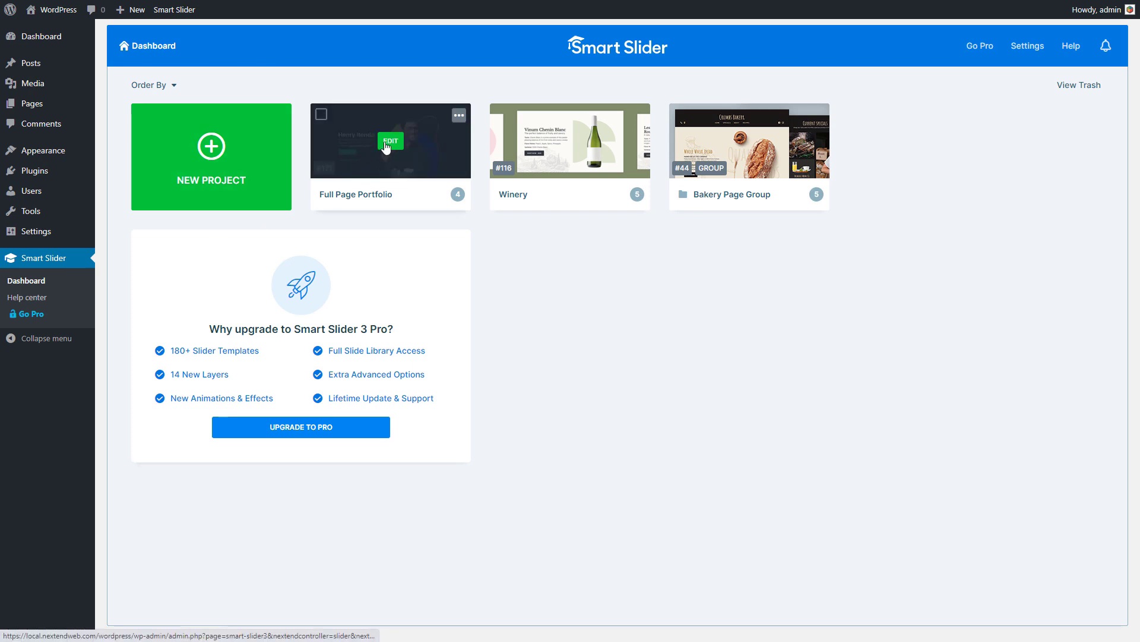
- Create a simple slider project from scratch named My project, 1200 px wide and 600 px high, choosing its layout
left_click(215, 153)
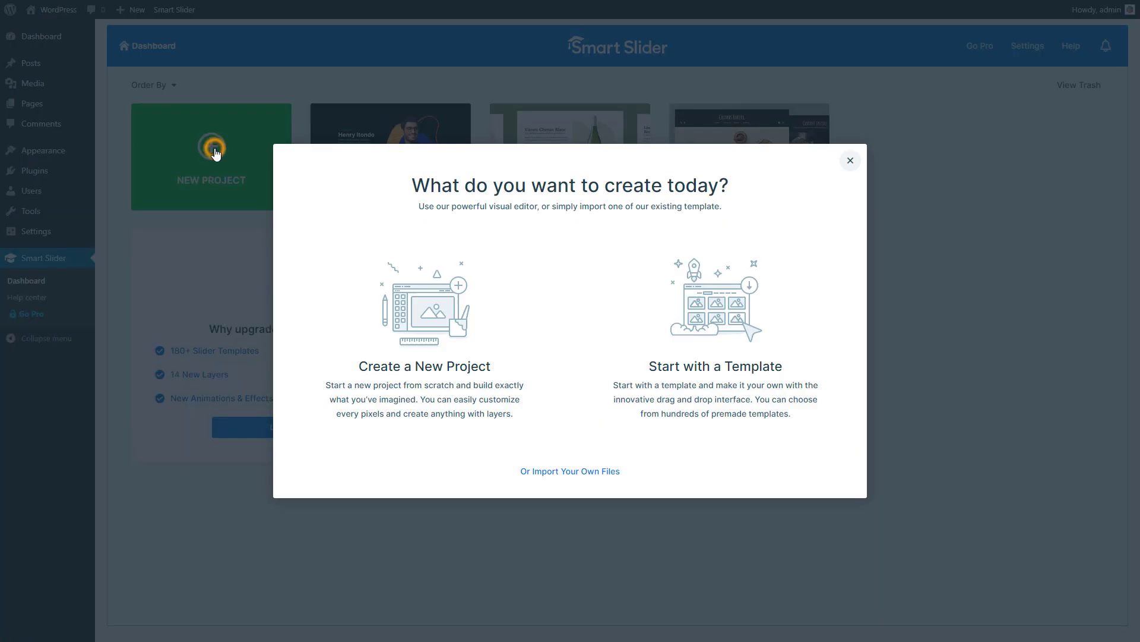
left_click(418, 368)
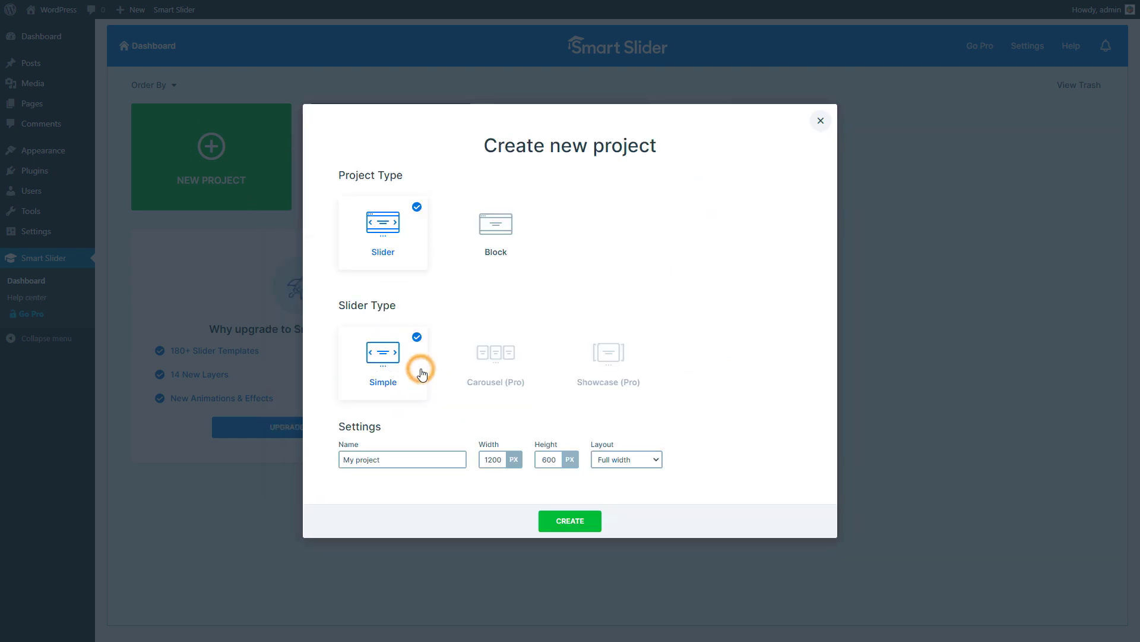
left_click(628, 465)
left_click(612, 472)
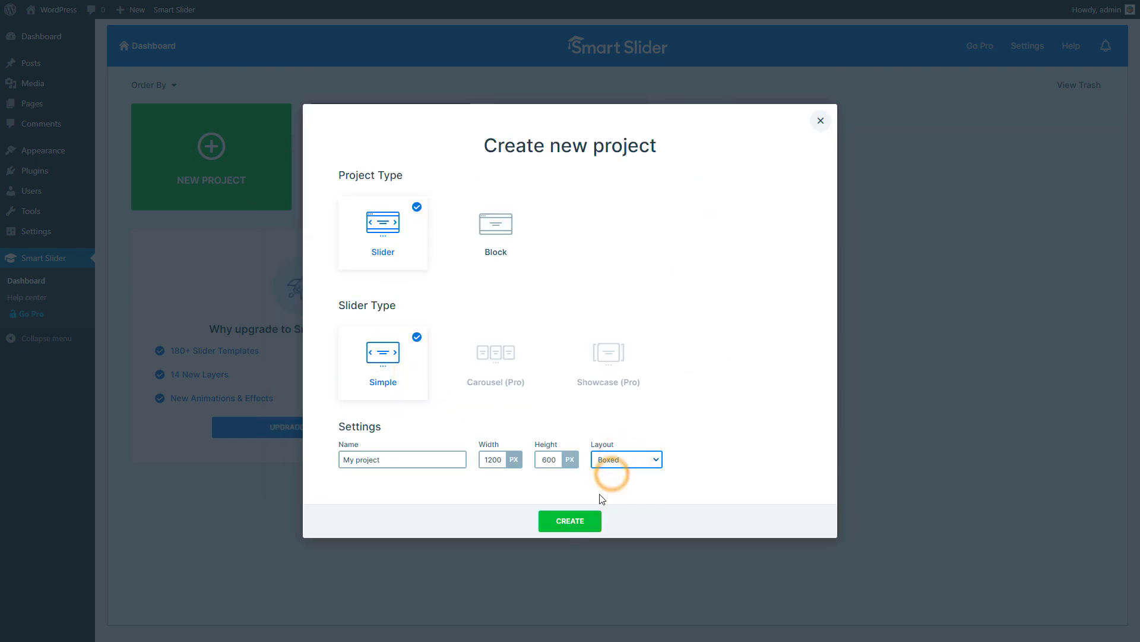
left_click(567, 522)
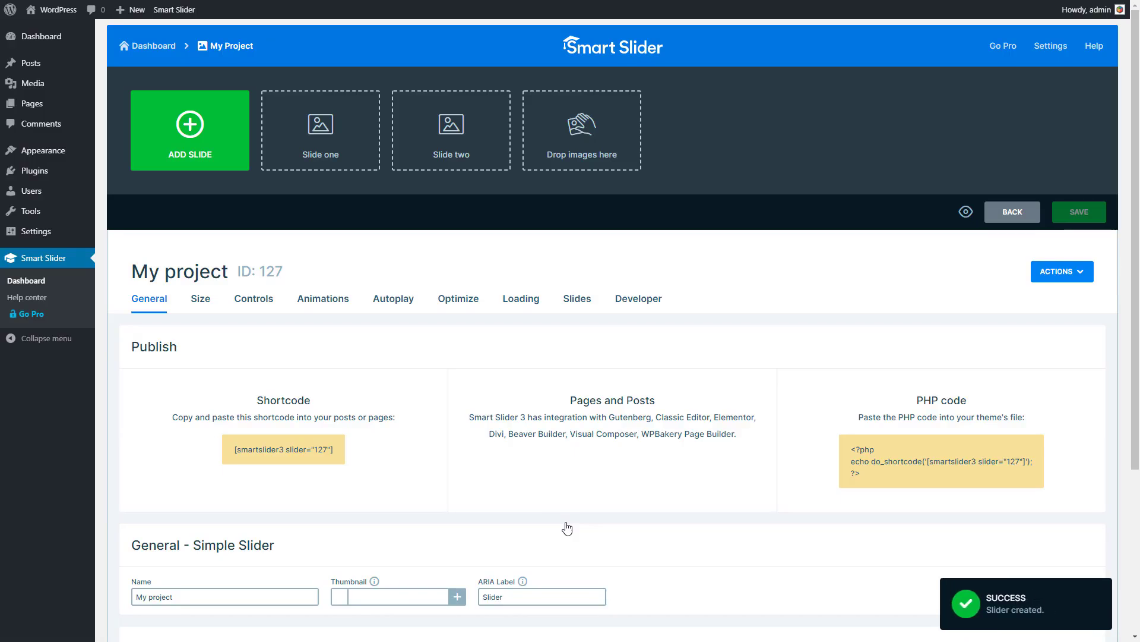
- Start adding dynamic slides to the project from WordPress posts, using the Posts by filter generator
left_click(194, 169)
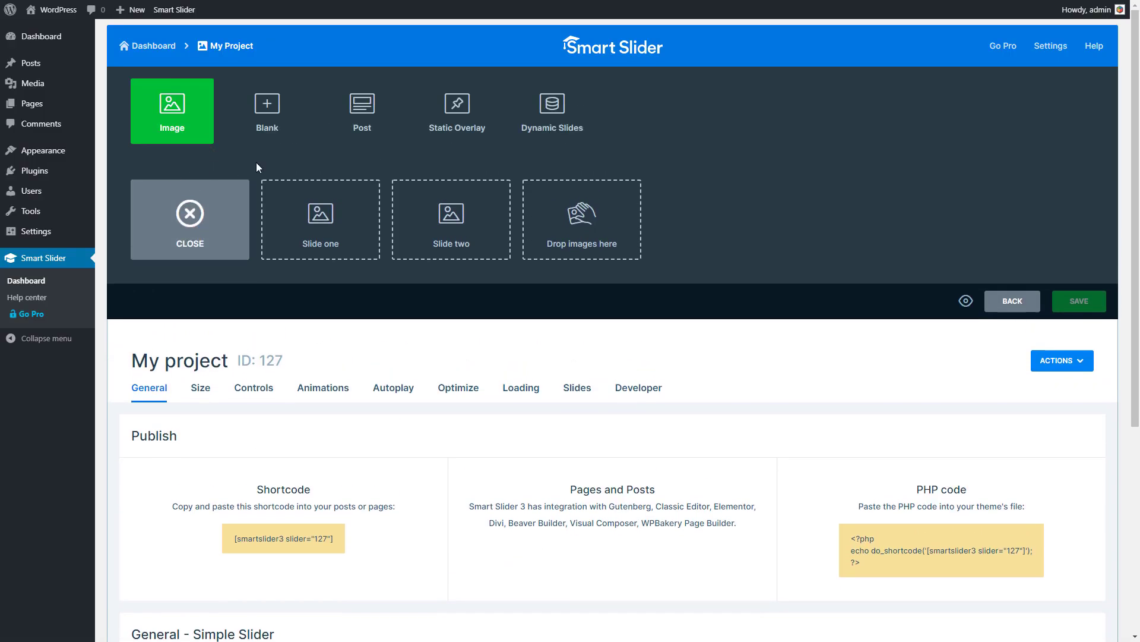
left_click(547, 106)
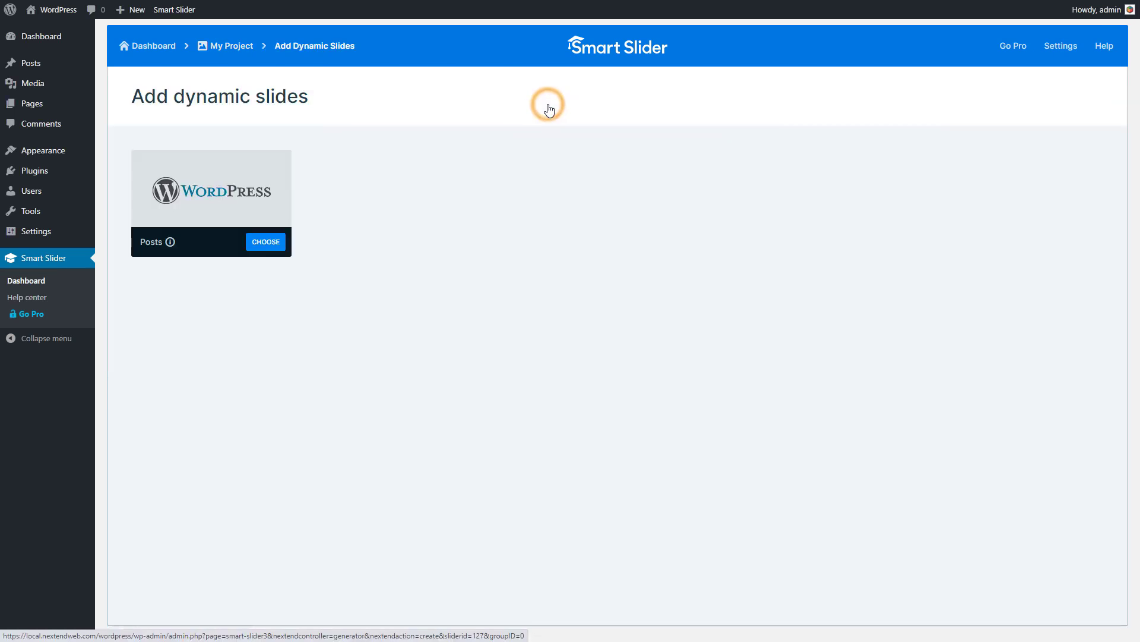
left_click(267, 246)
left_click(269, 245)
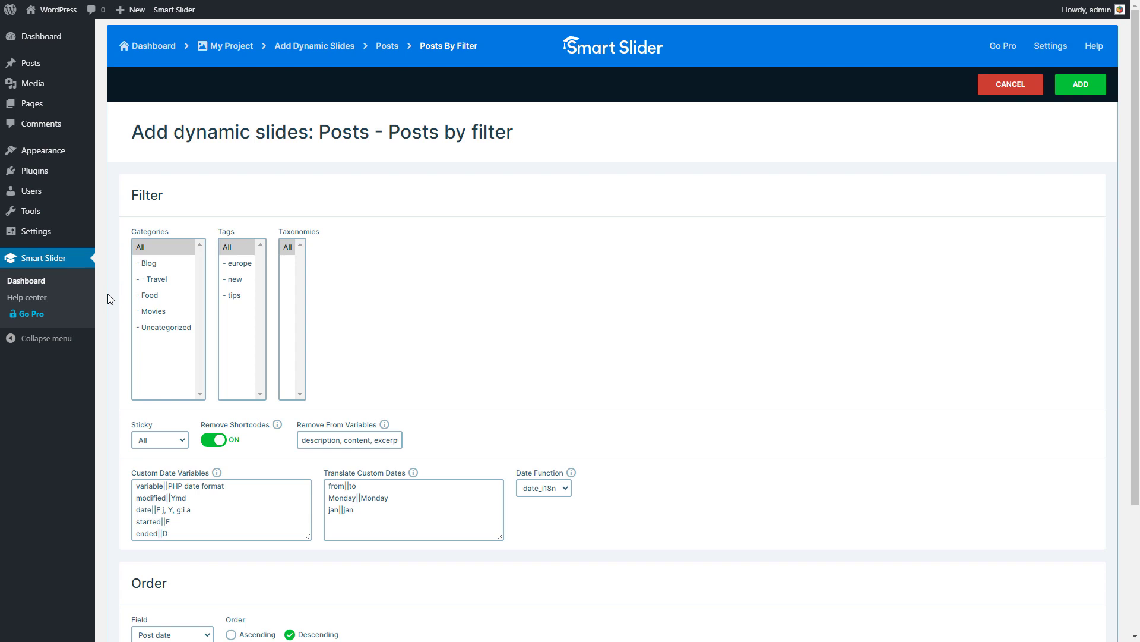
- Filter the posts by the Travel category and the europe tag, and reset both filters to All
left_click(170, 283)
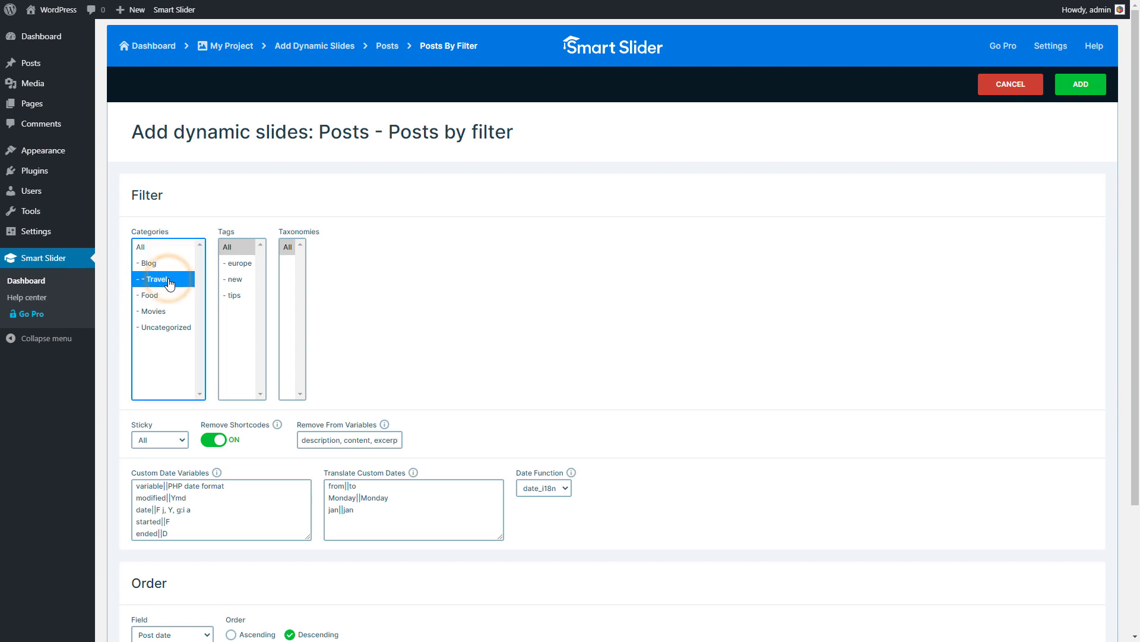
left_click(247, 268)
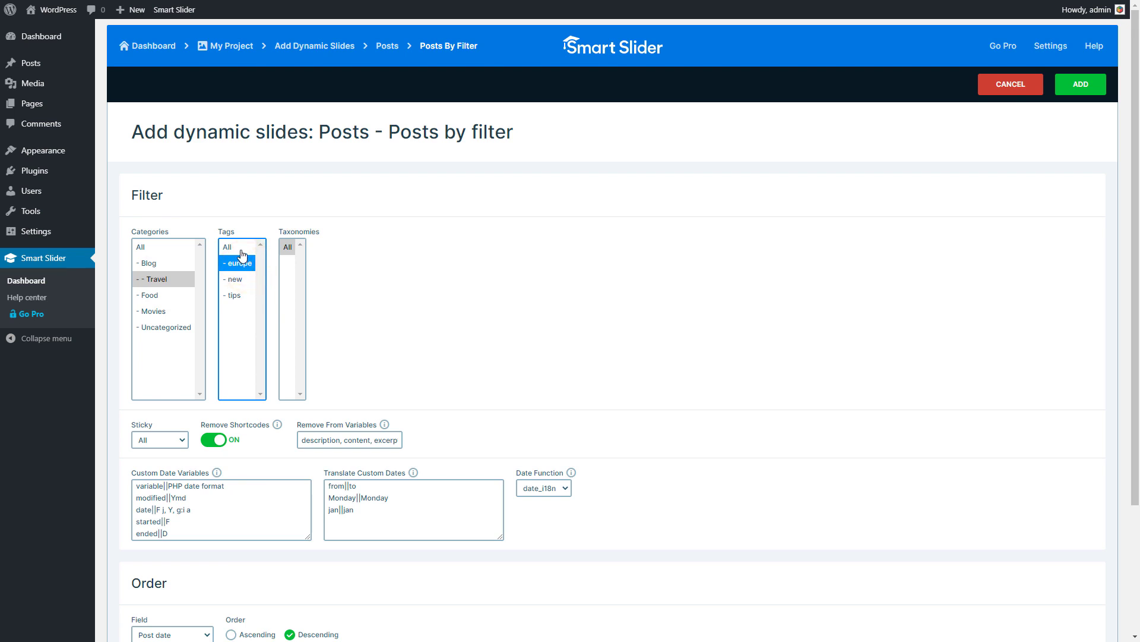
left_click(241, 247)
left_click(181, 249)
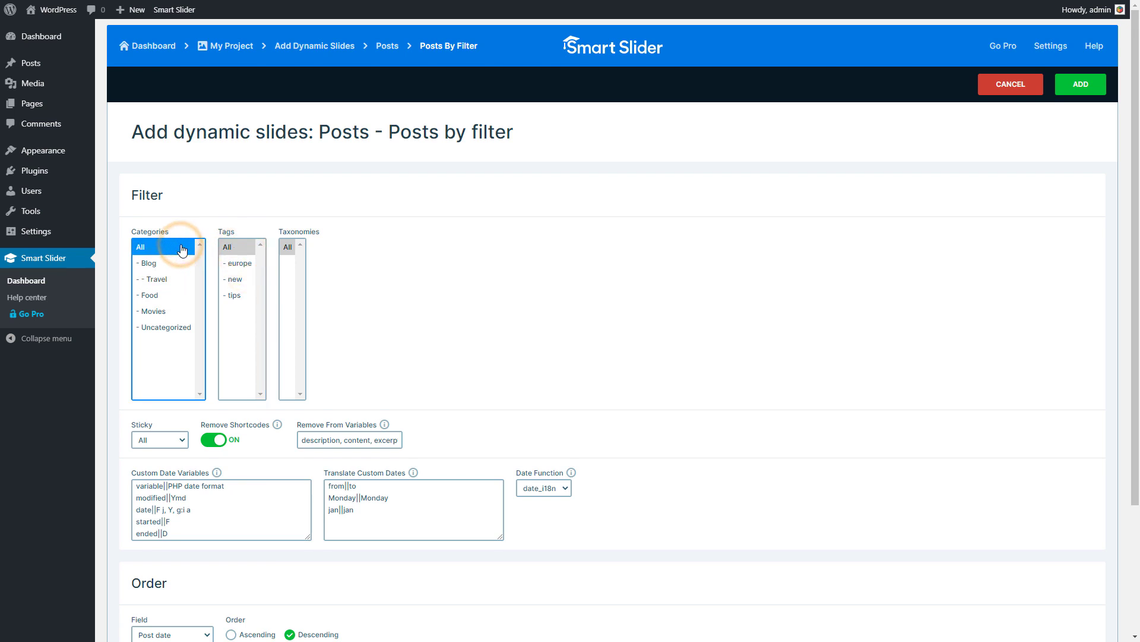
- Keep the posts ordered by Post date and set the generator to 3 slides
scroll(178, 248, "down", 3)
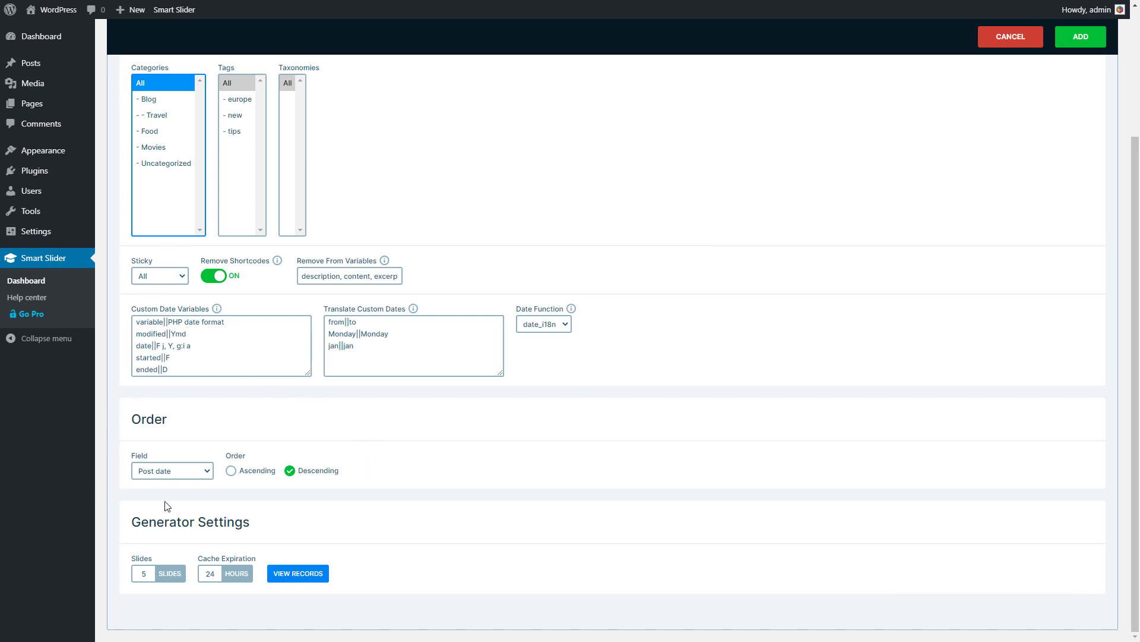
left_click(189, 475)
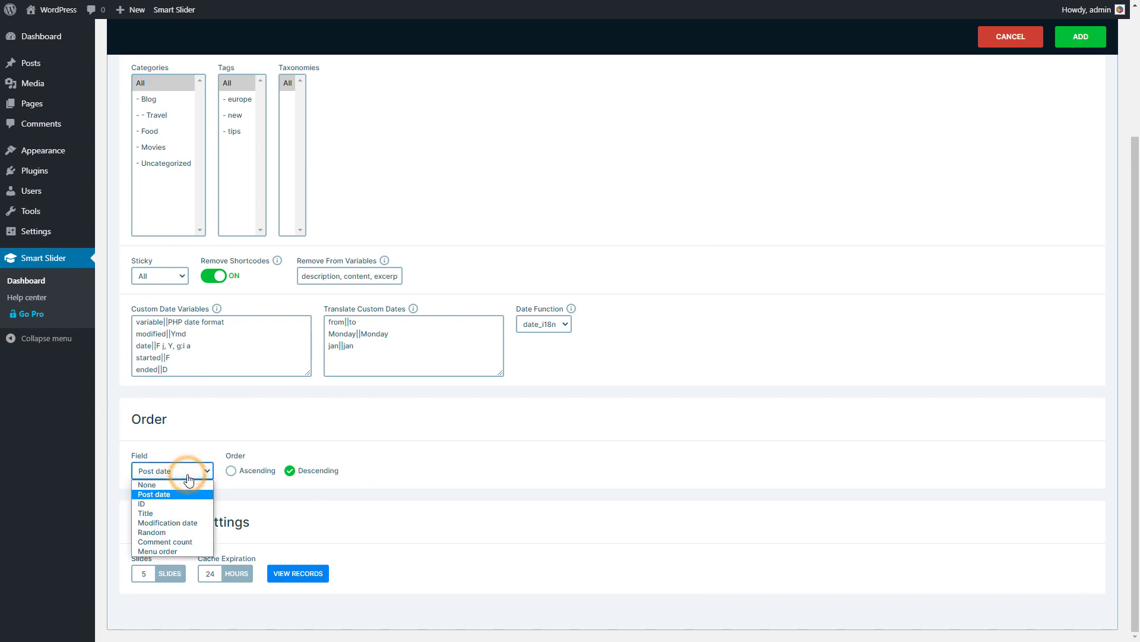
left_click(189, 478)
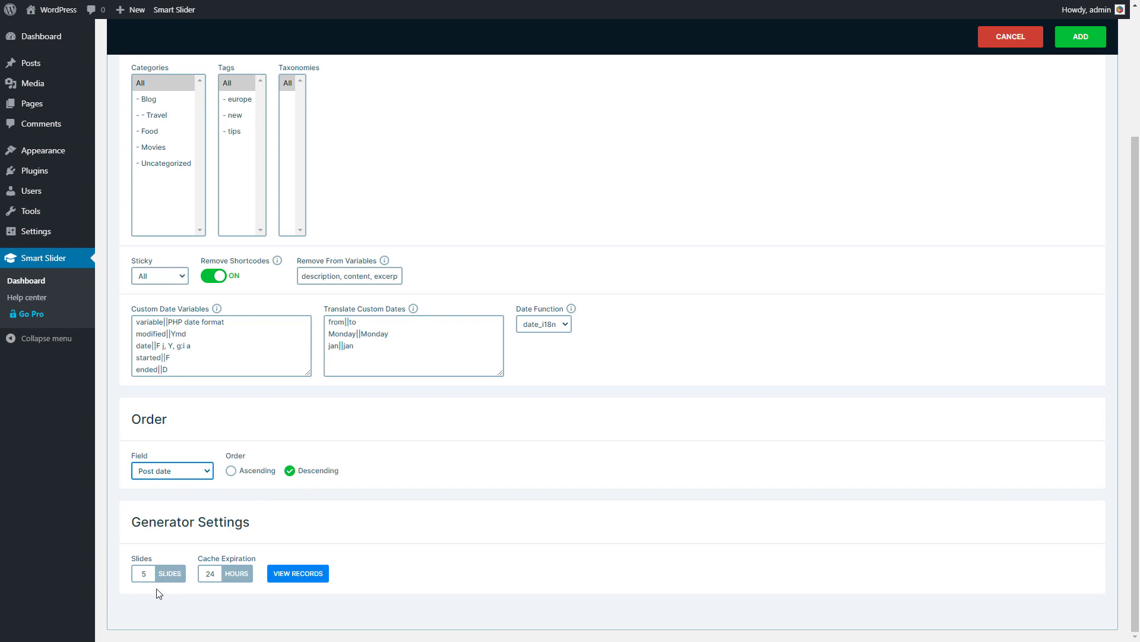
double_click(146, 574)
type("3")
left_click(122, 575)
- Check the records the generator returns and add the dynamic slides to the project
left_click(293, 578)
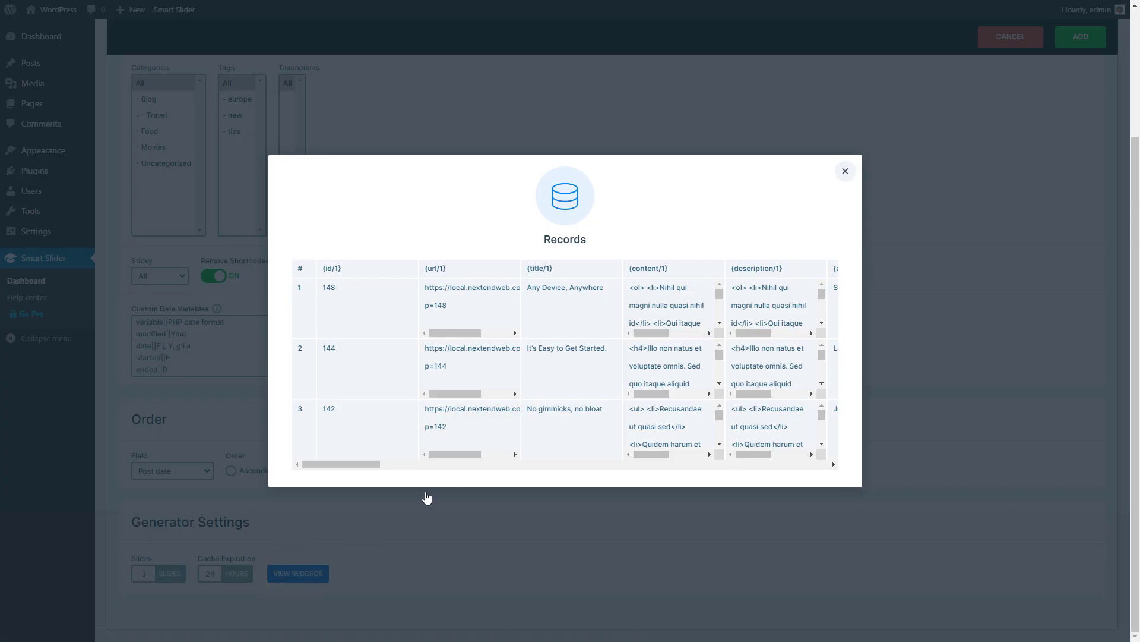
left_click(845, 172)
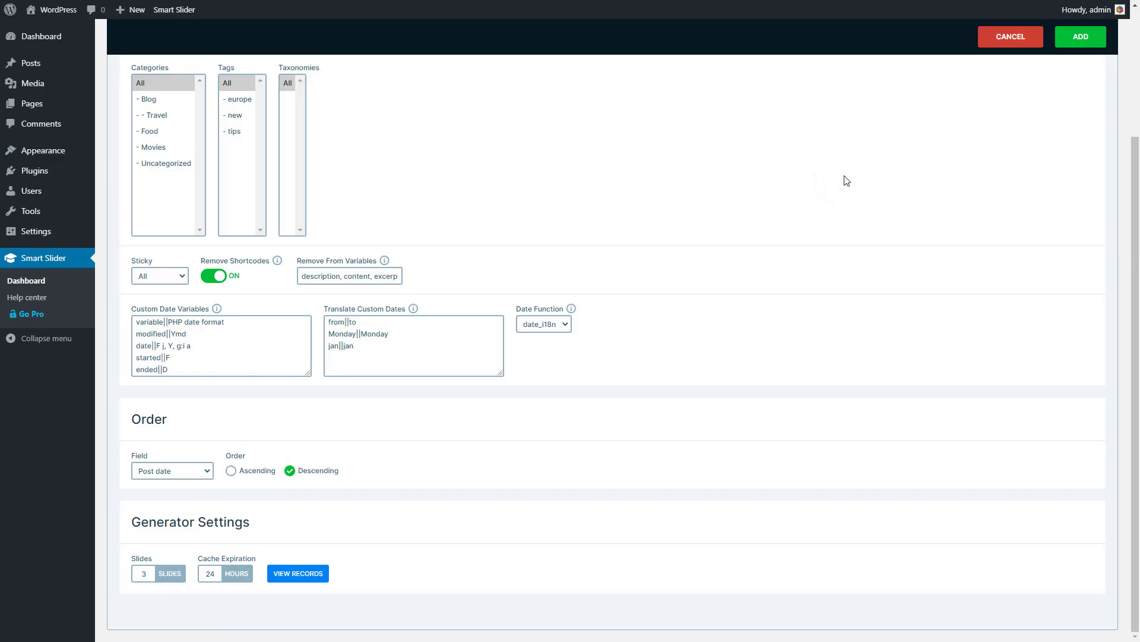
left_click(1081, 36)
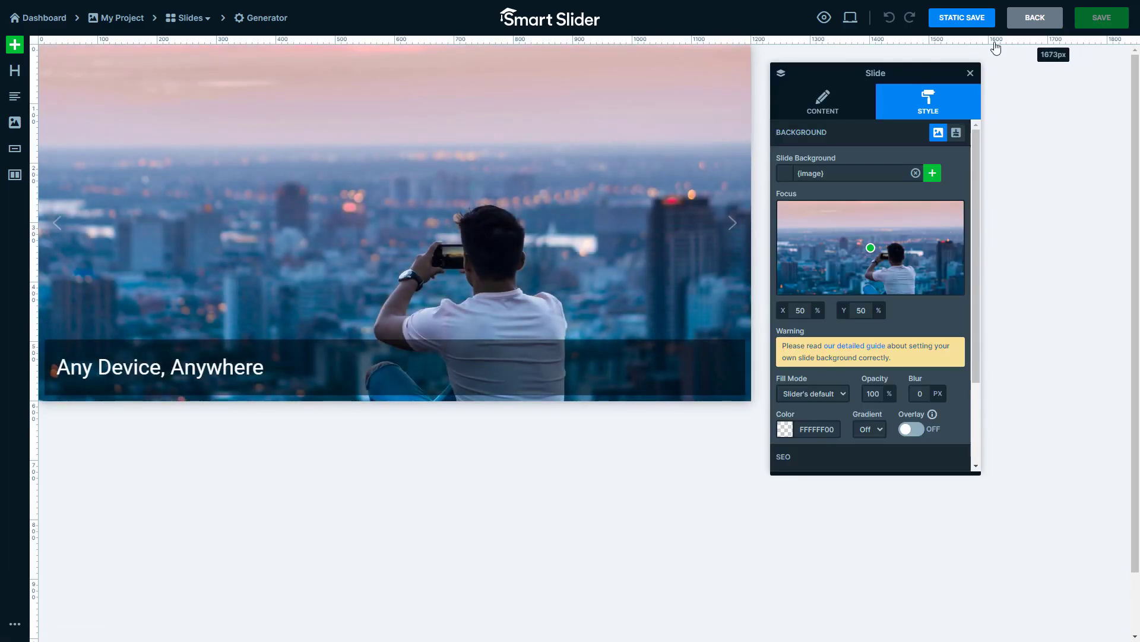
- Preview the slider, page through its generated slides and close the preview
left_click(824, 20)
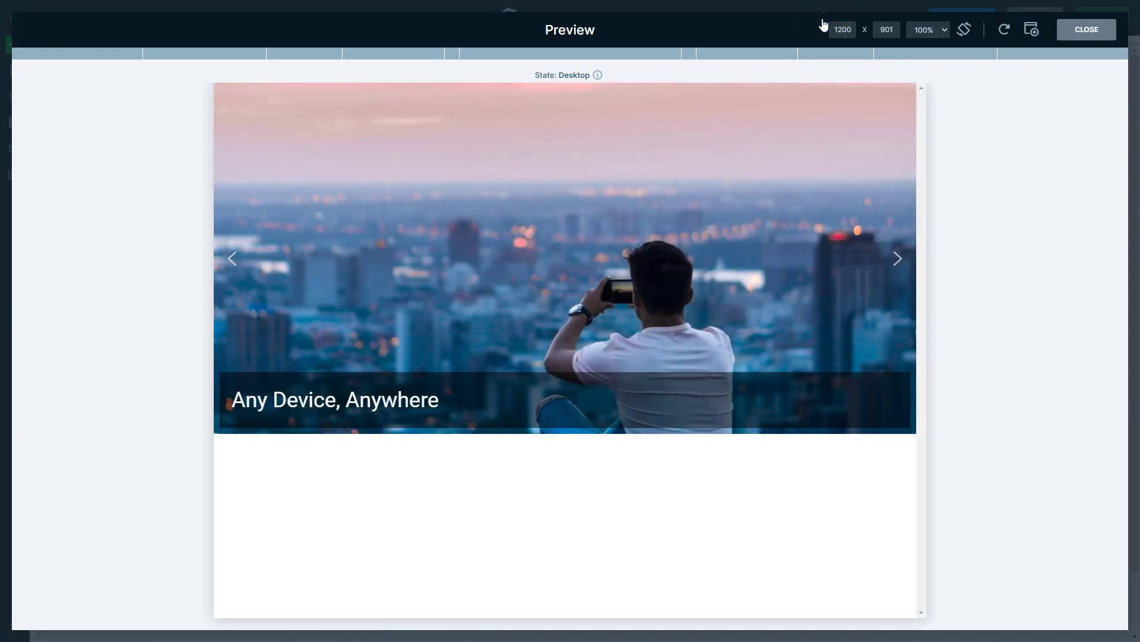
left_click(897, 261)
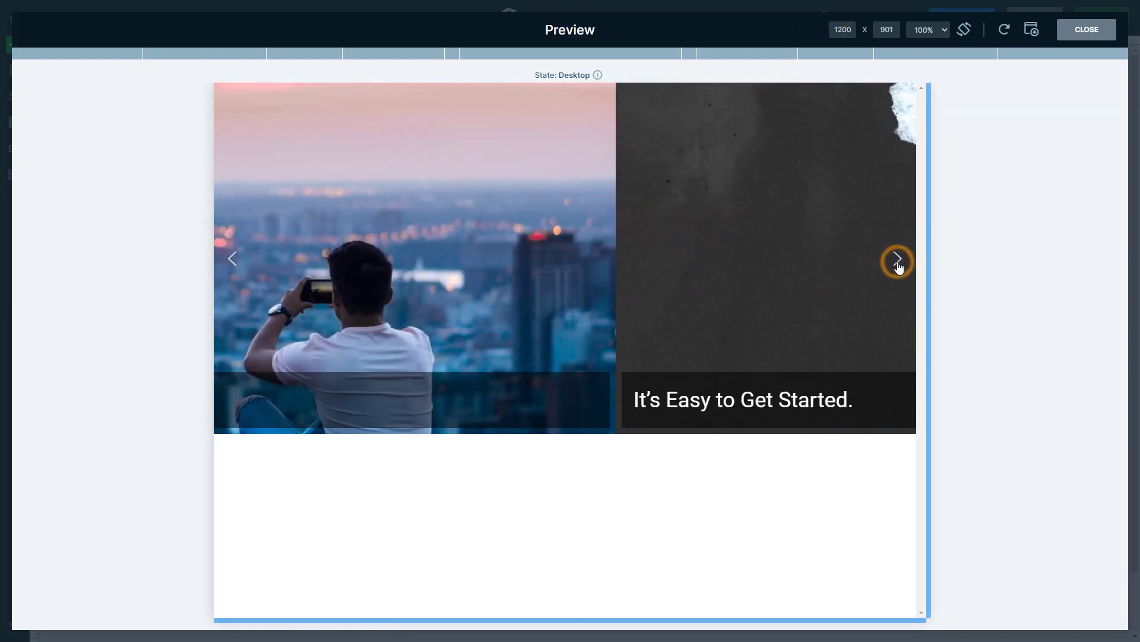
left_click(897, 261)
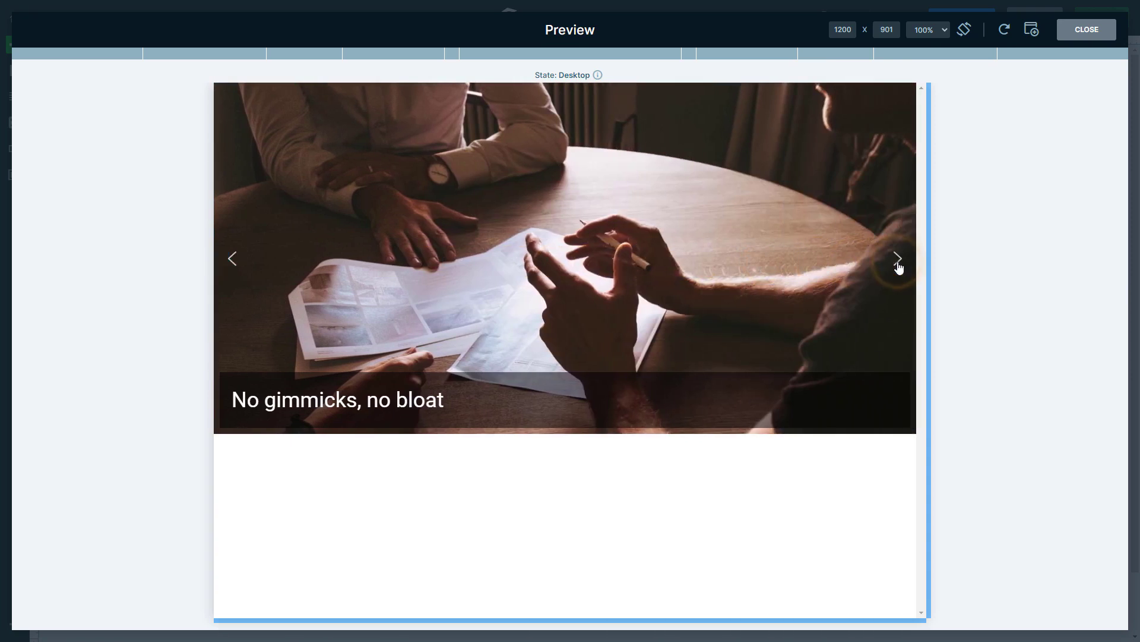
left_click(1087, 30)
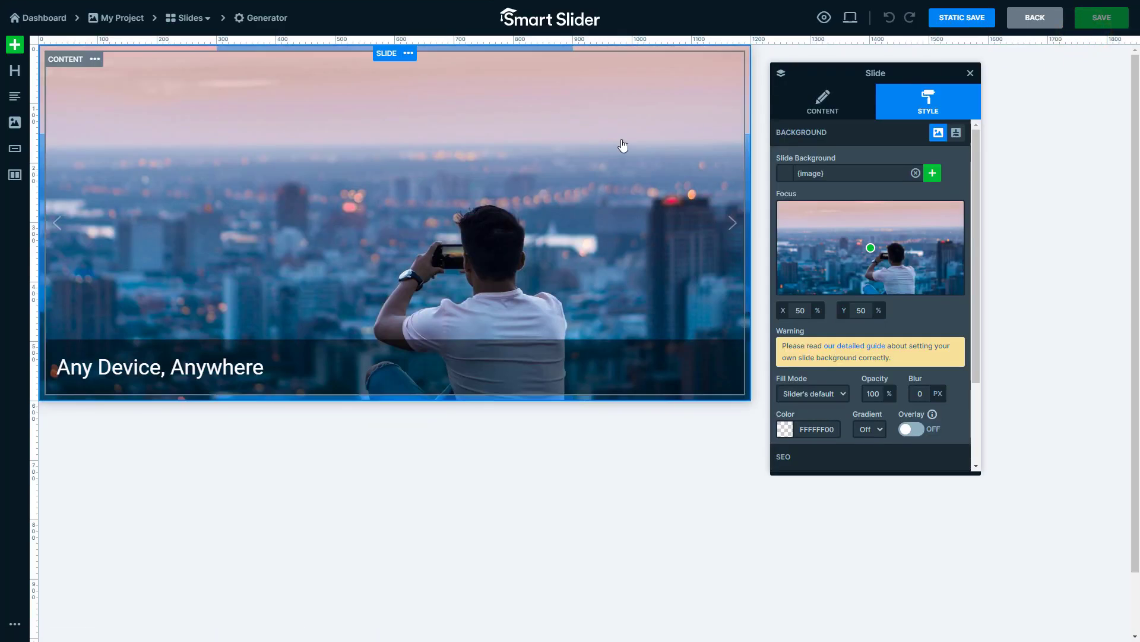
- Delete the title row from the slide and darken its background image with a 00000080 colour overlay
left_click(77, 331)
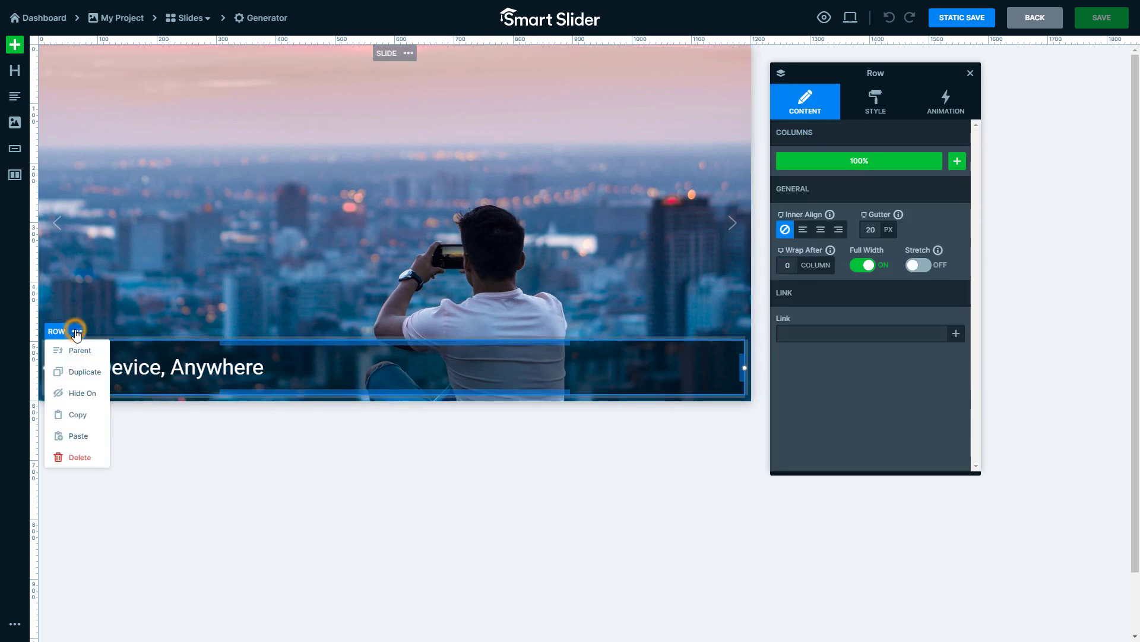
left_click(84, 461)
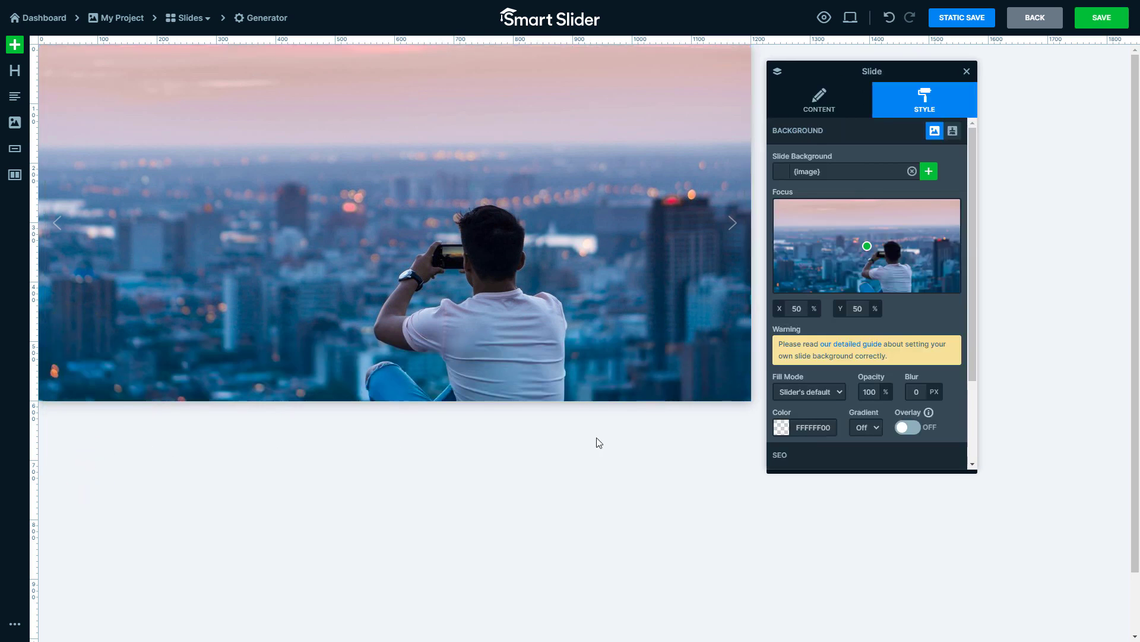
left_click(781, 429)
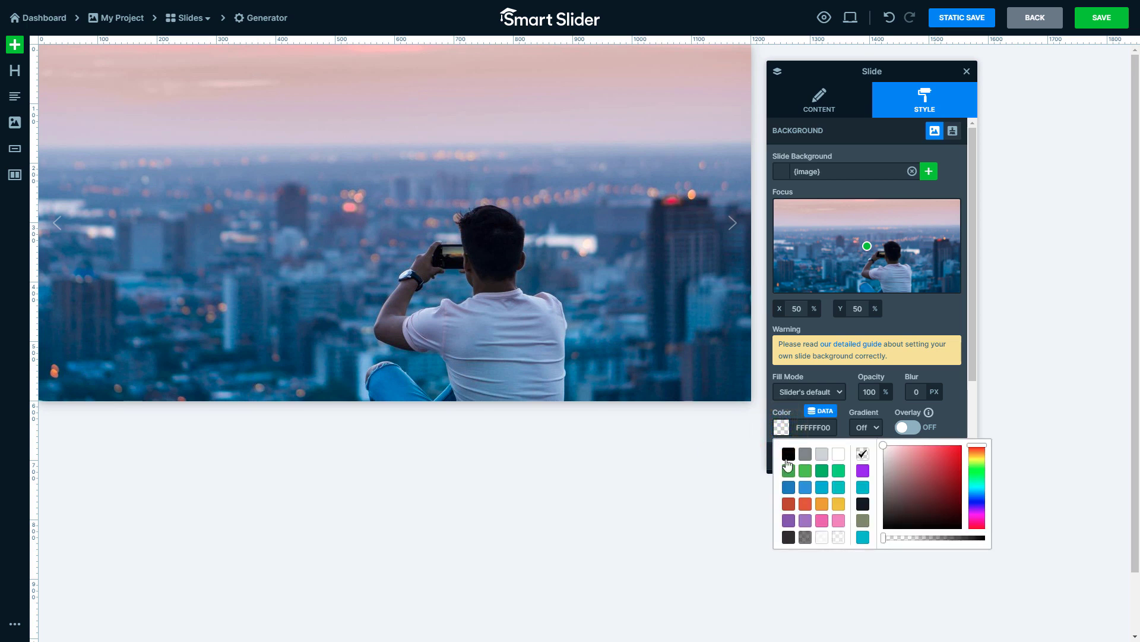
left_click(806, 537)
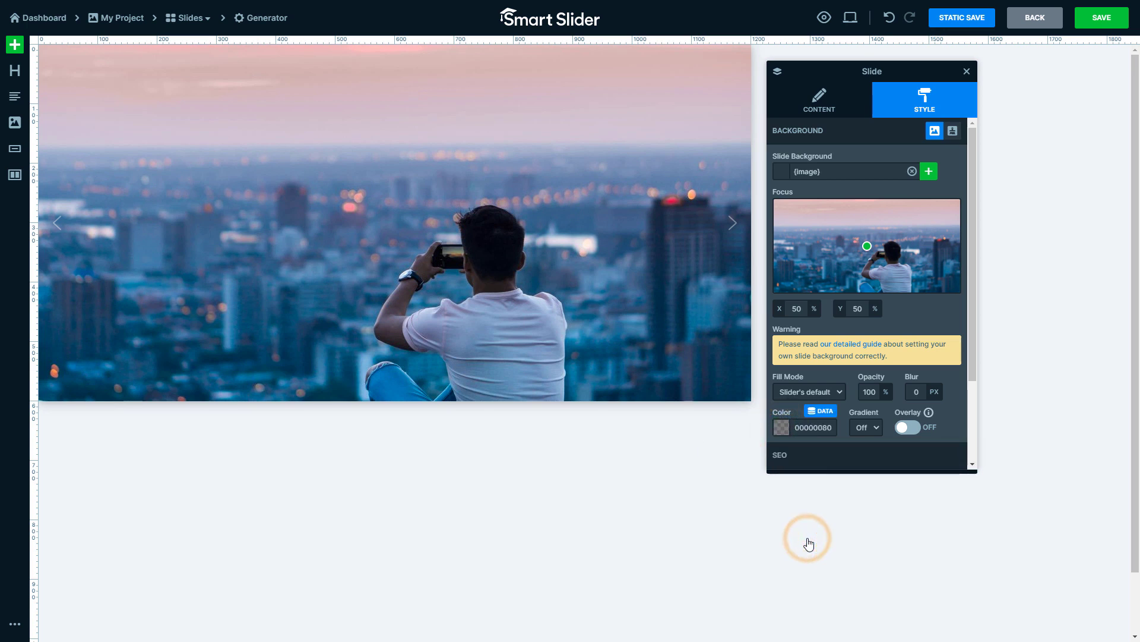
left_click(913, 429)
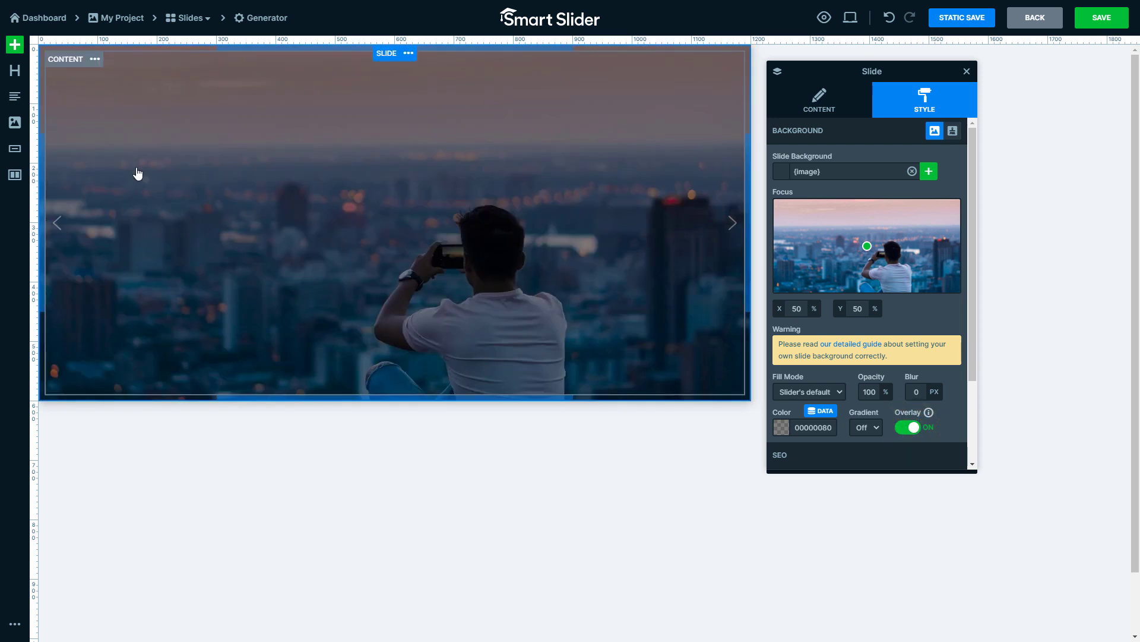
- Add a heading layer to the middle of the slide and fill its text with the post's title variable
left_click_drag(15, 72, 416, 273)
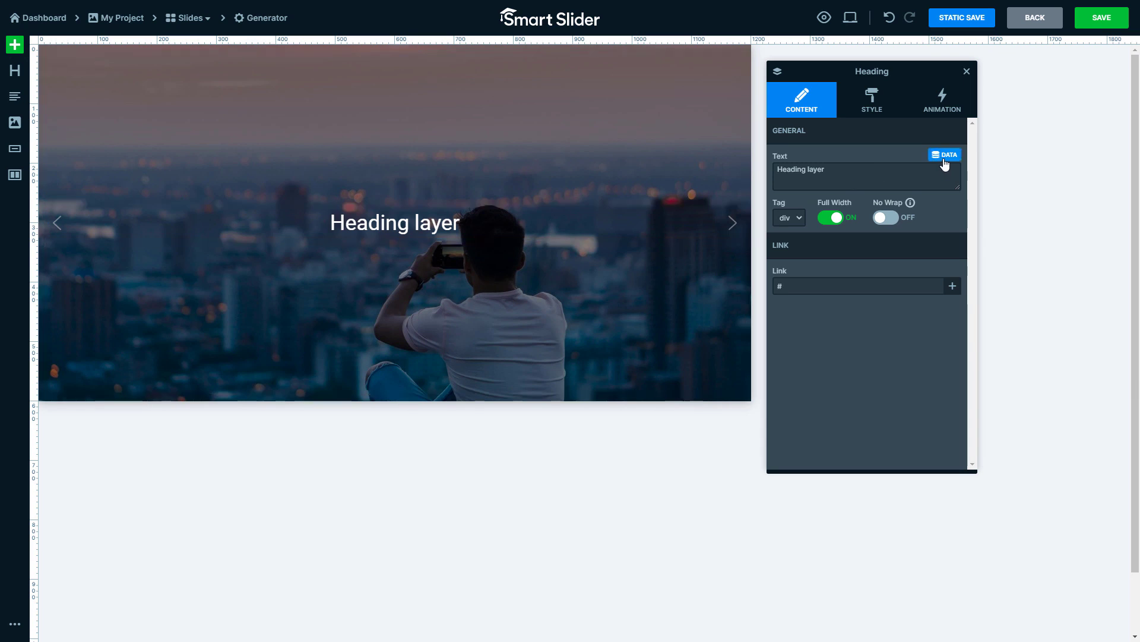
left_click(945, 155)
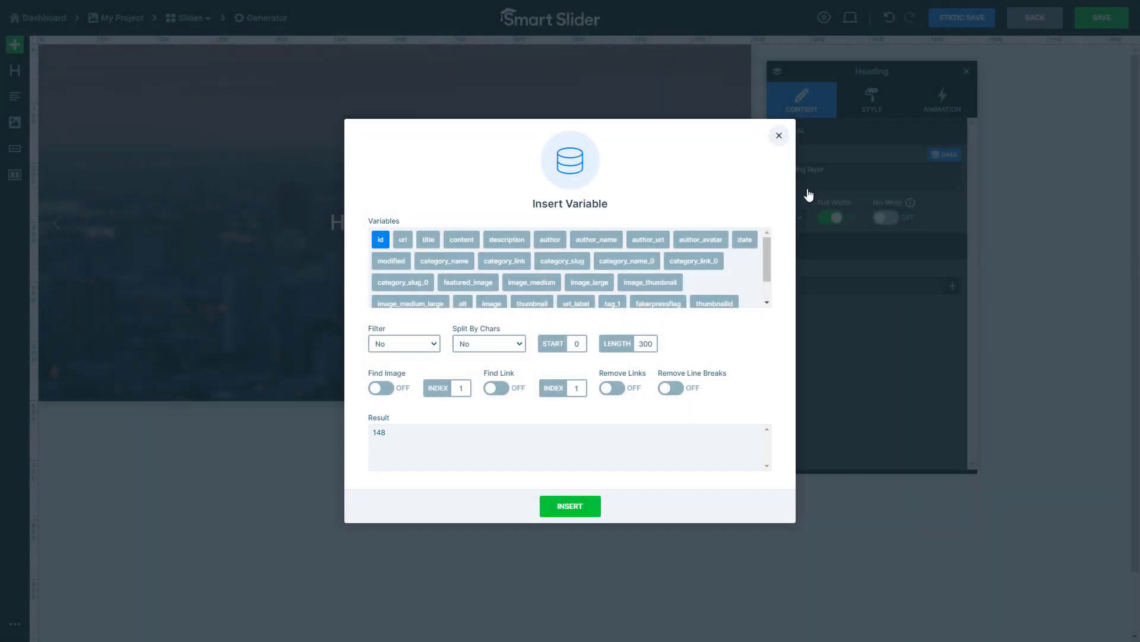
left_click(428, 241)
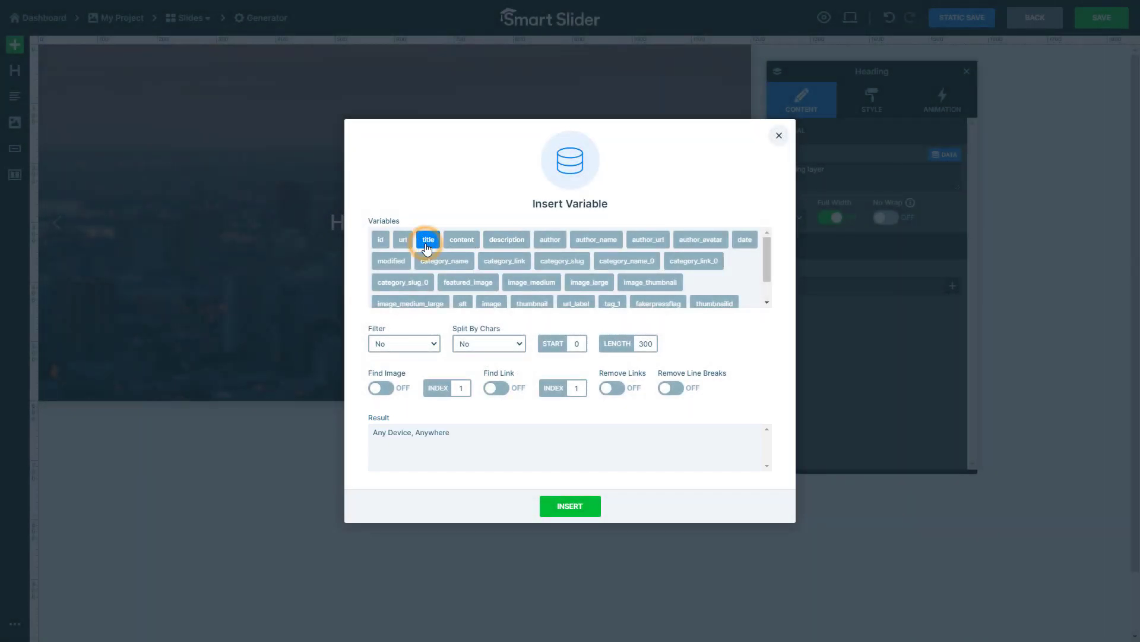
left_click(564, 508)
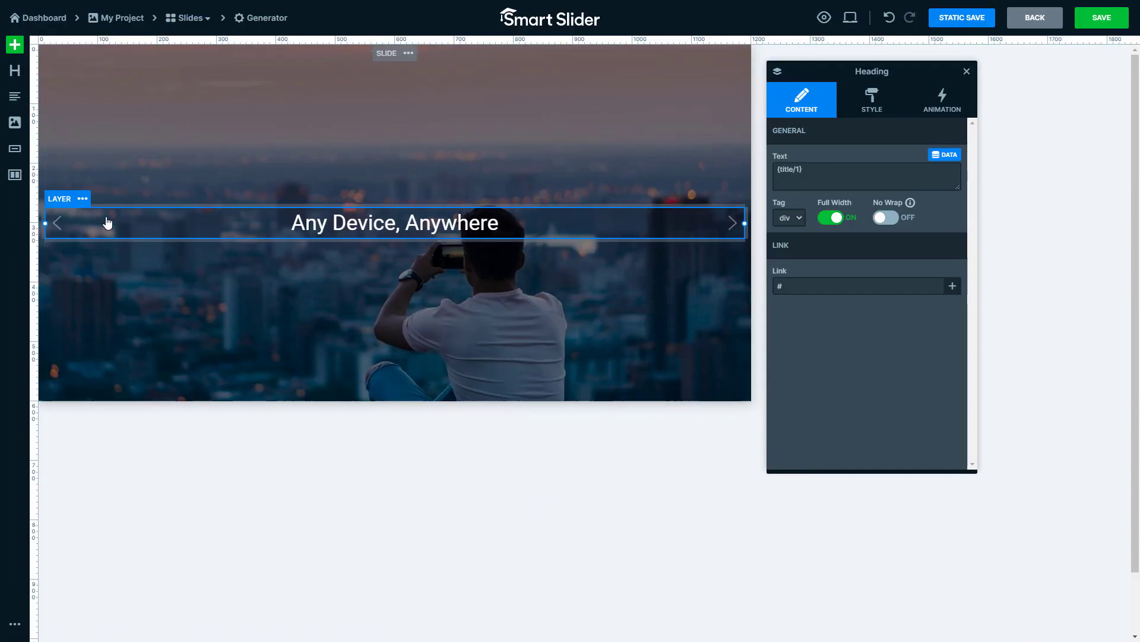
- Add a button layer above the heading and fill its label with the post's category_name variable
left_click_drag(15, 148, 419, 212)
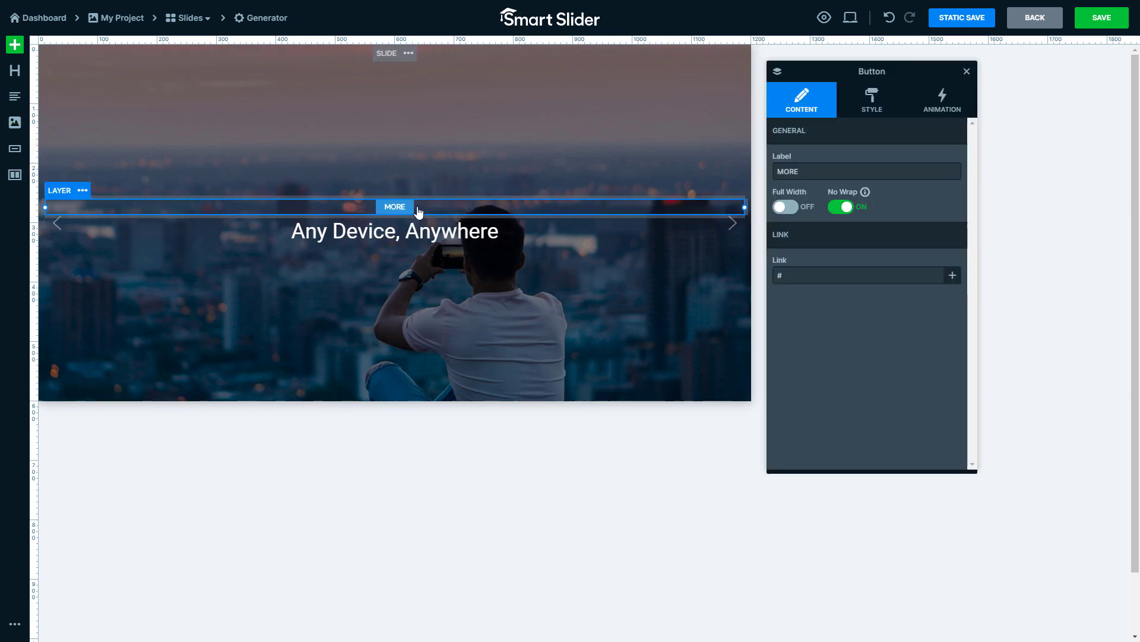
left_click(946, 164)
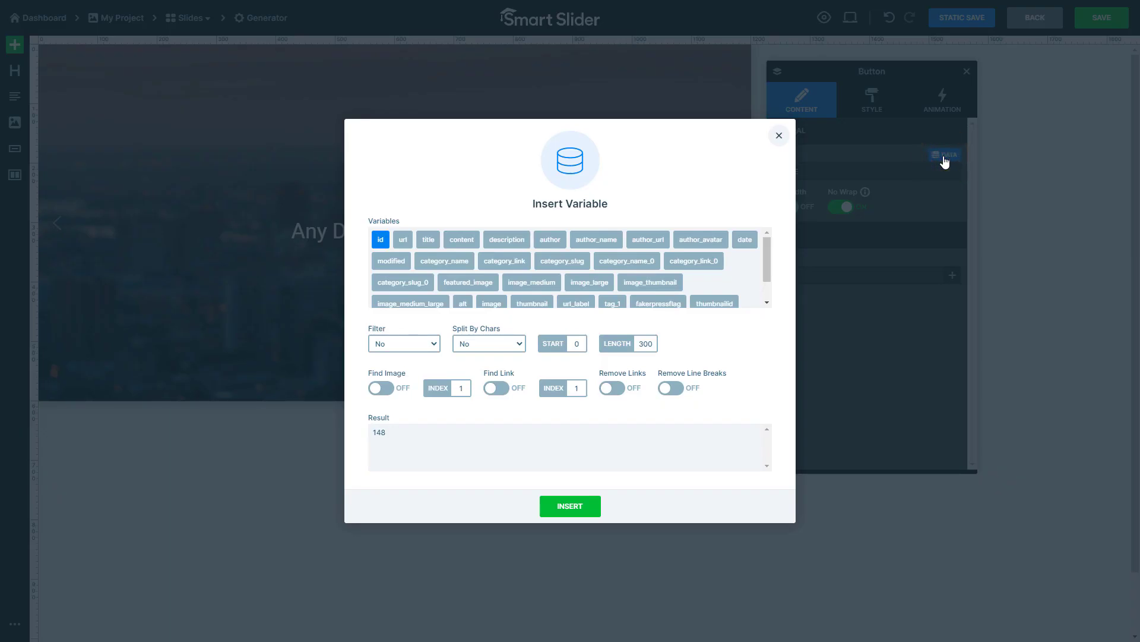
left_click(443, 268)
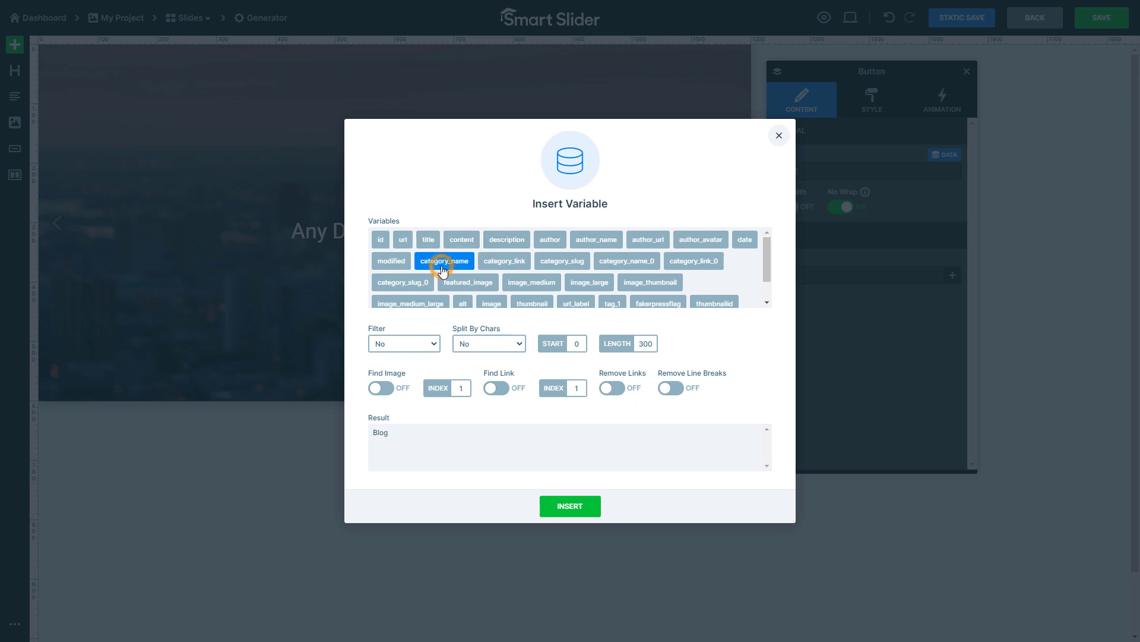
left_click(569, 508)
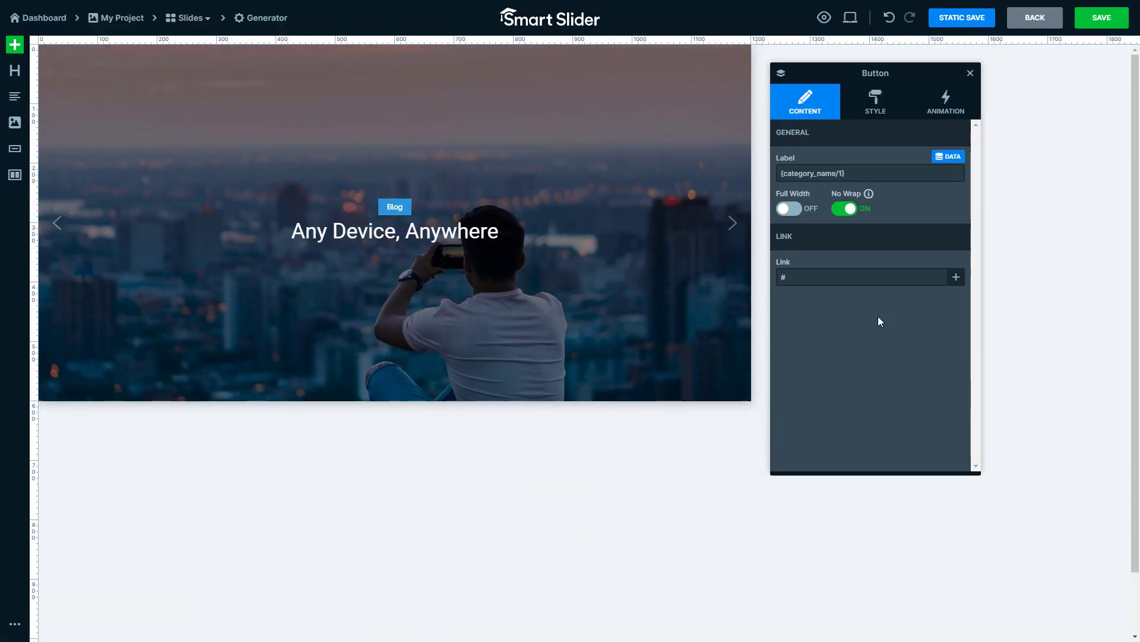
- Link the category button to the post's category_link variable
left_click(894, 276)
left_click(949, 265)
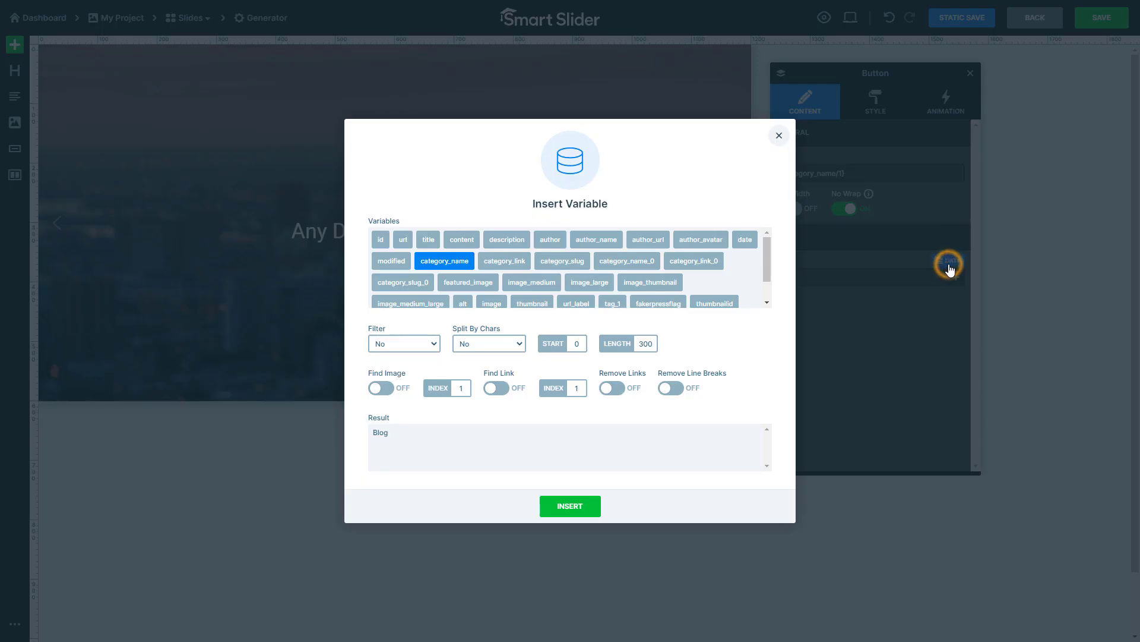
left_click(516, 269)
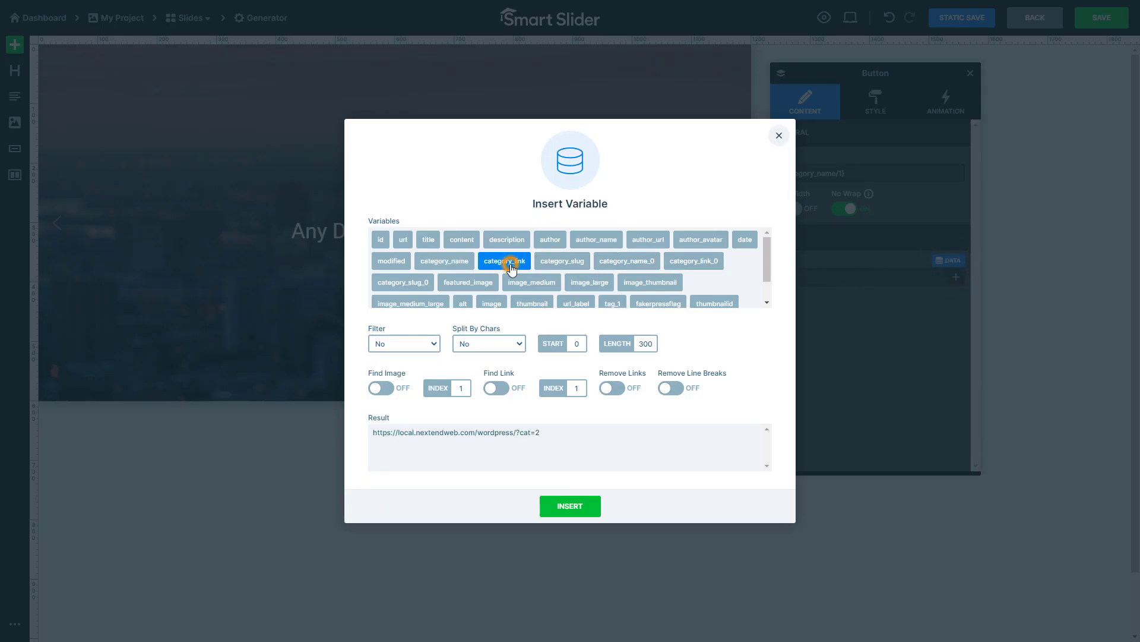
left_click(566, 504)
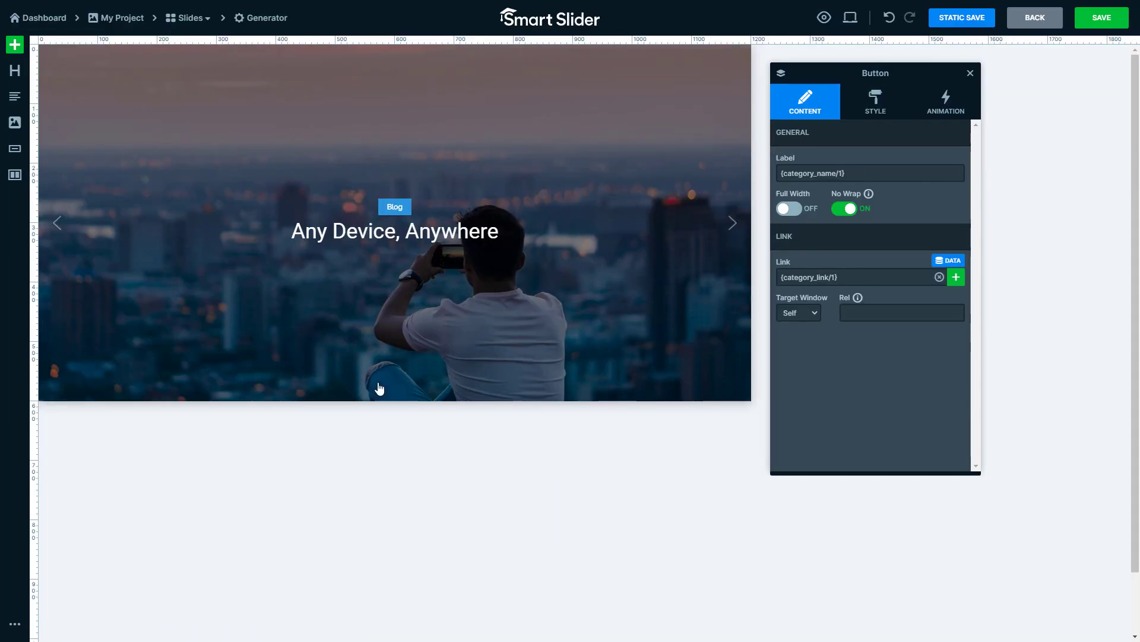
- Add a text layer below the heading and fill its text with the post's date variable
left_click_drag(15, 96, 463, 279)
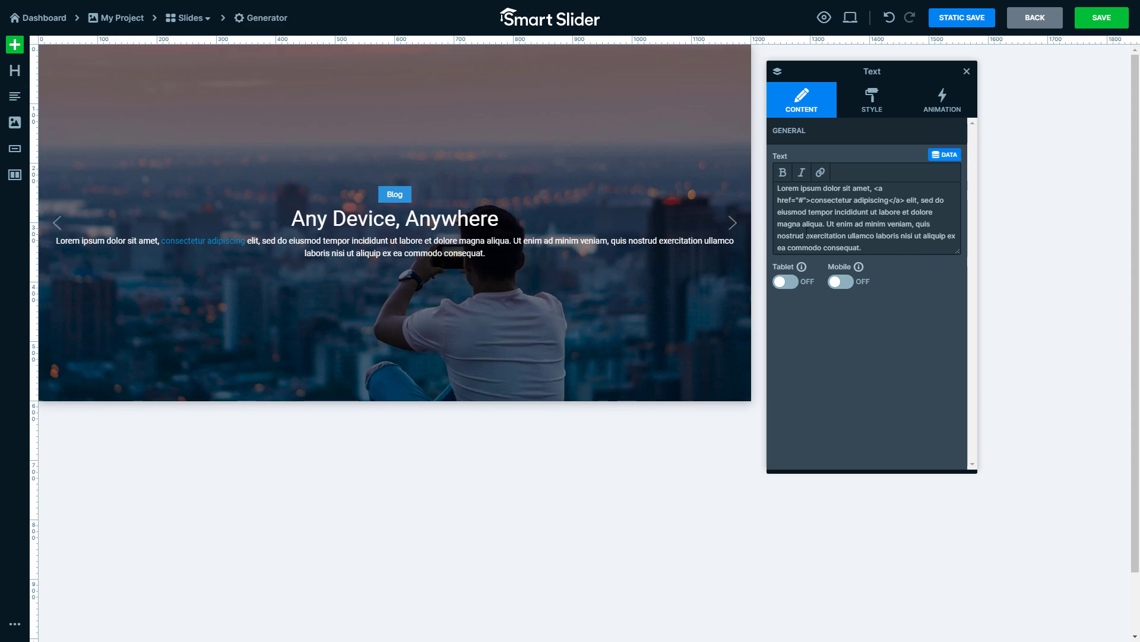
left_click(946, 156)
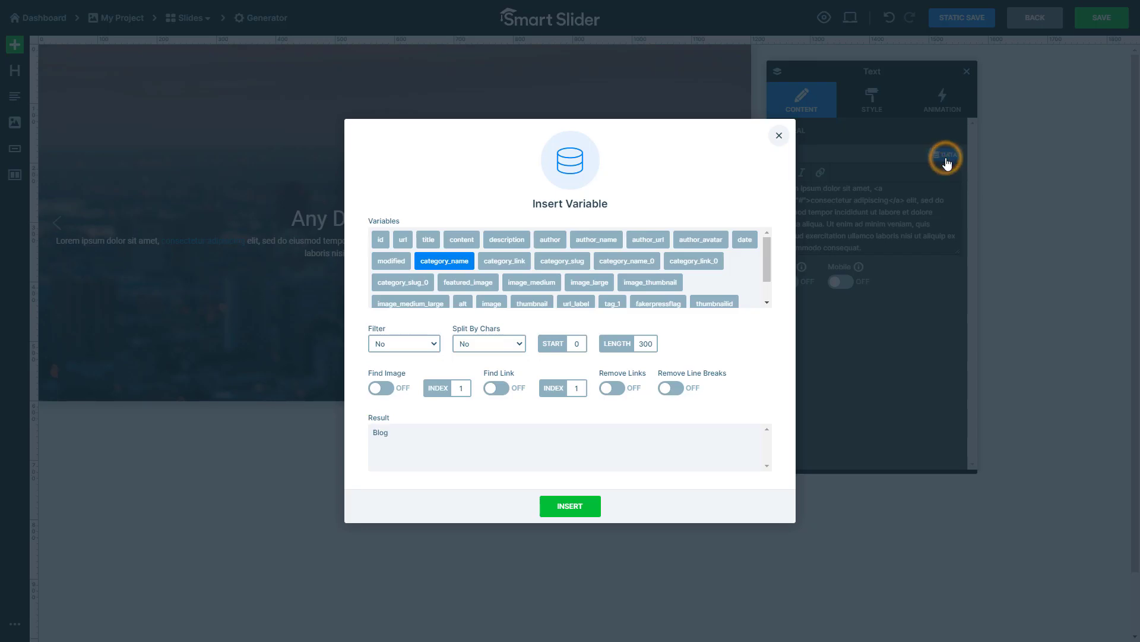
left_click(745, 240)
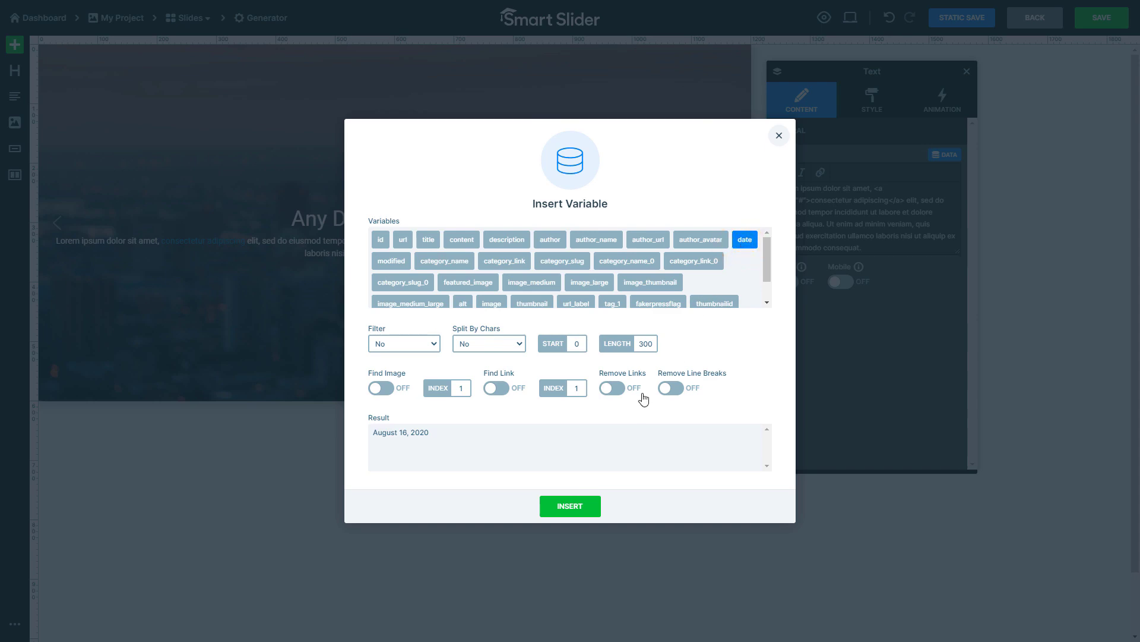
left_click(569, 506)
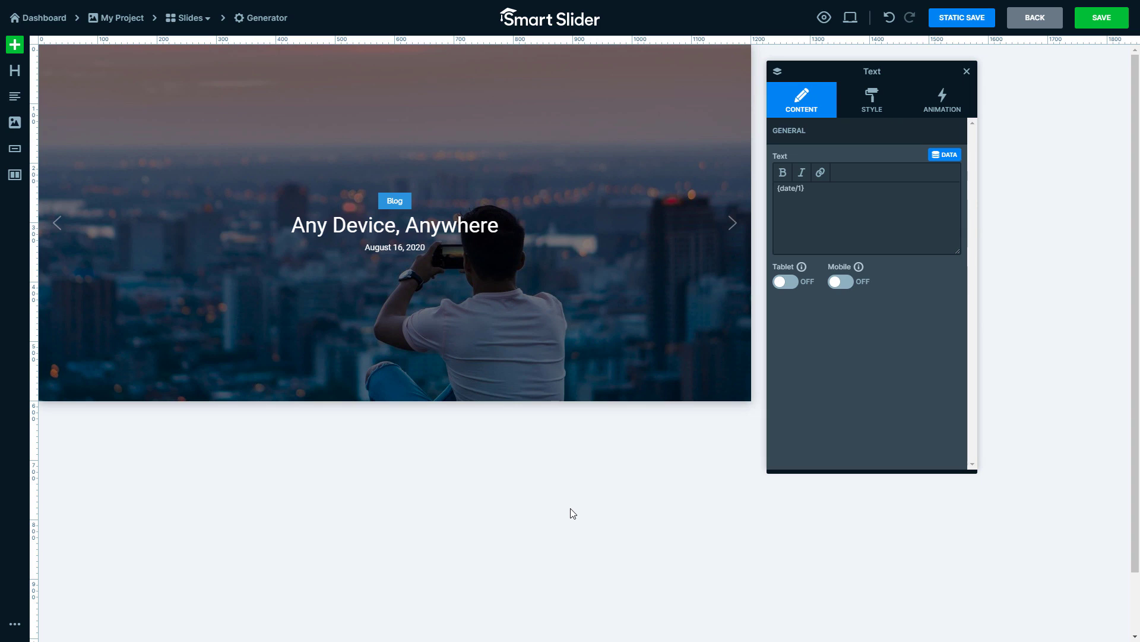
- Extend the date text layer with the author variable so that its text reads "{date/1} by {author/1}"
triple_click(842, 201)
right_click(794, 188)
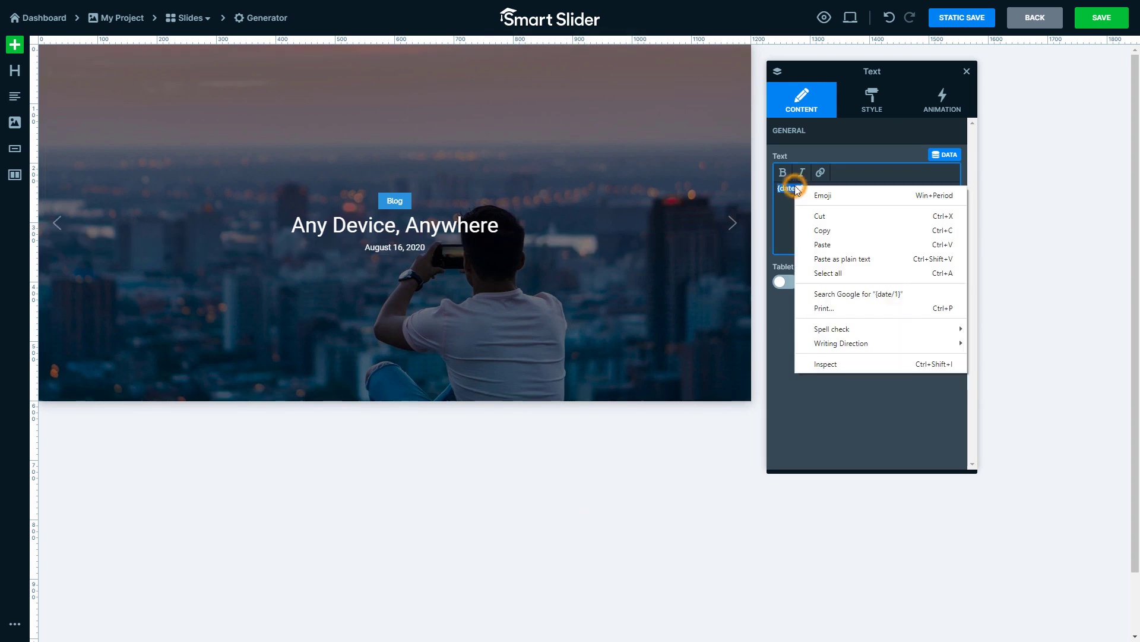
left_click(834, 231)
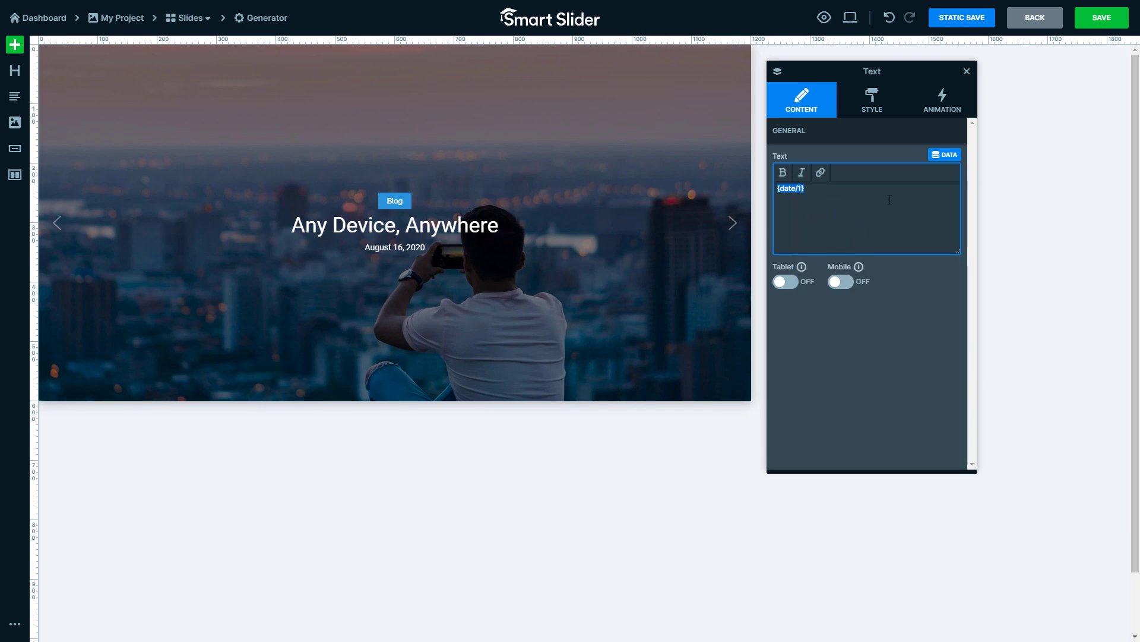
left_click(943, 158)
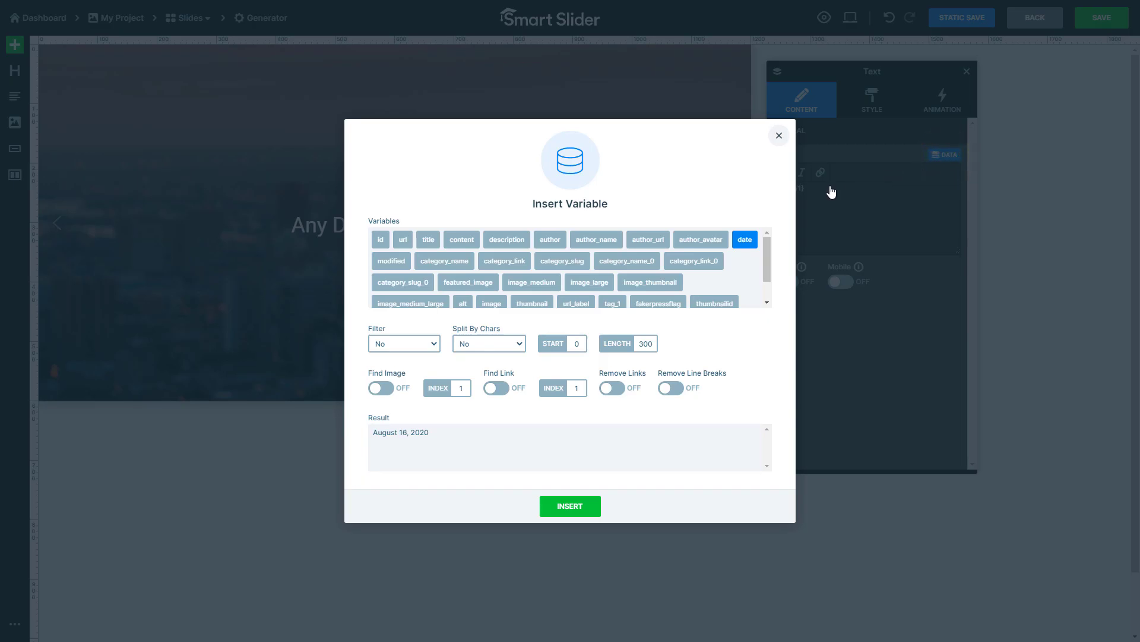
left_click(550, 240)
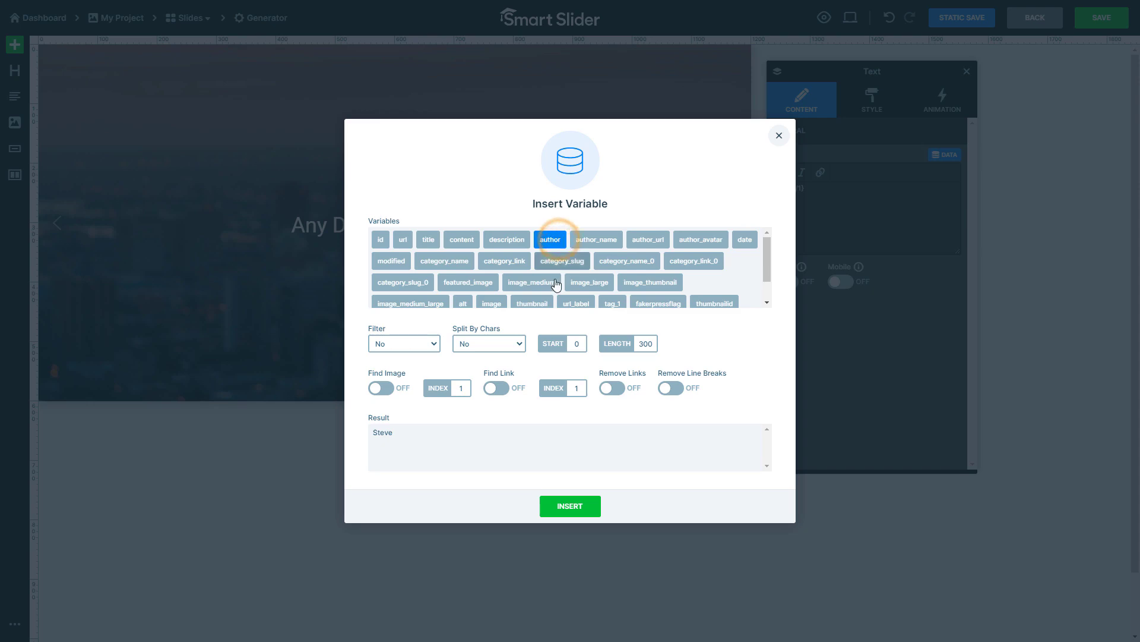
left_click(570, 507)
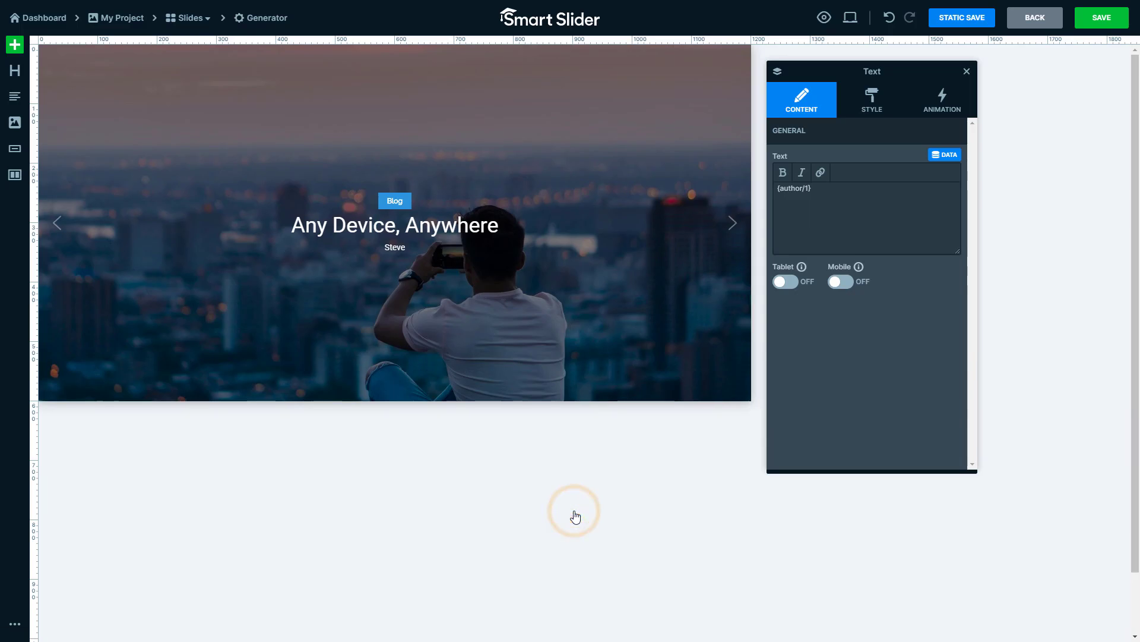
left_click(836, 211)
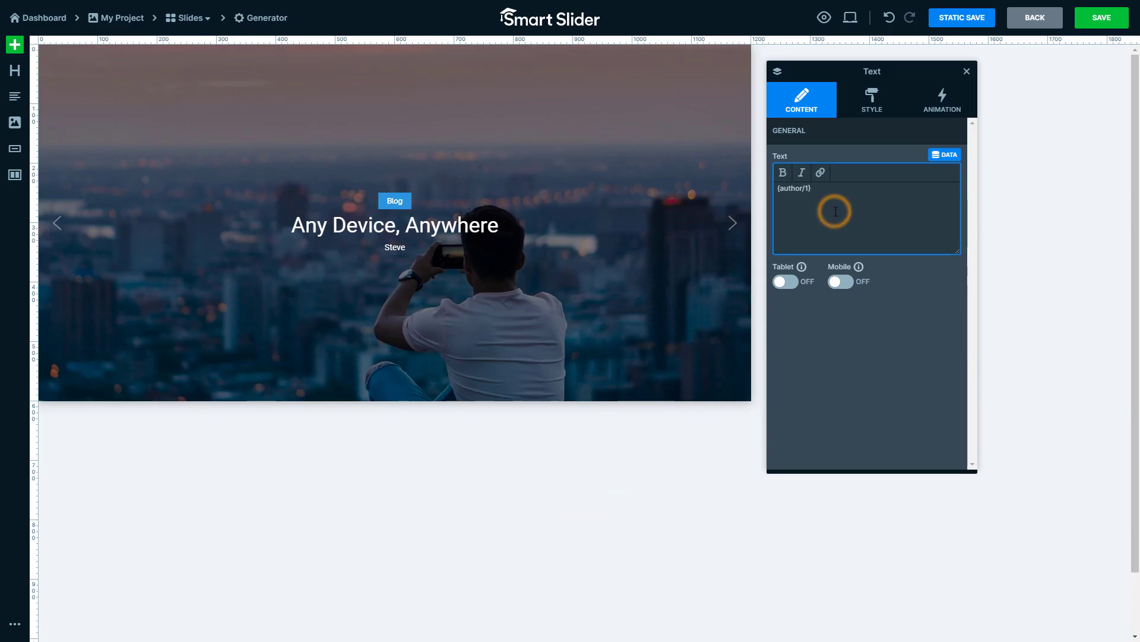
key("ctrl+v")
type("by")
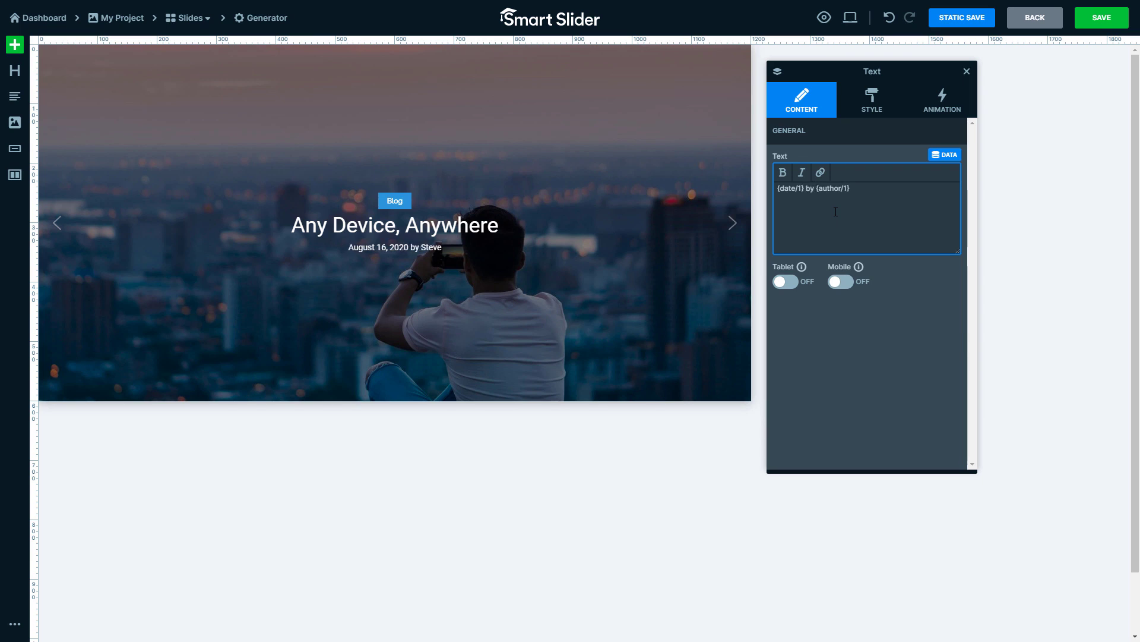
left_click(879, 277)
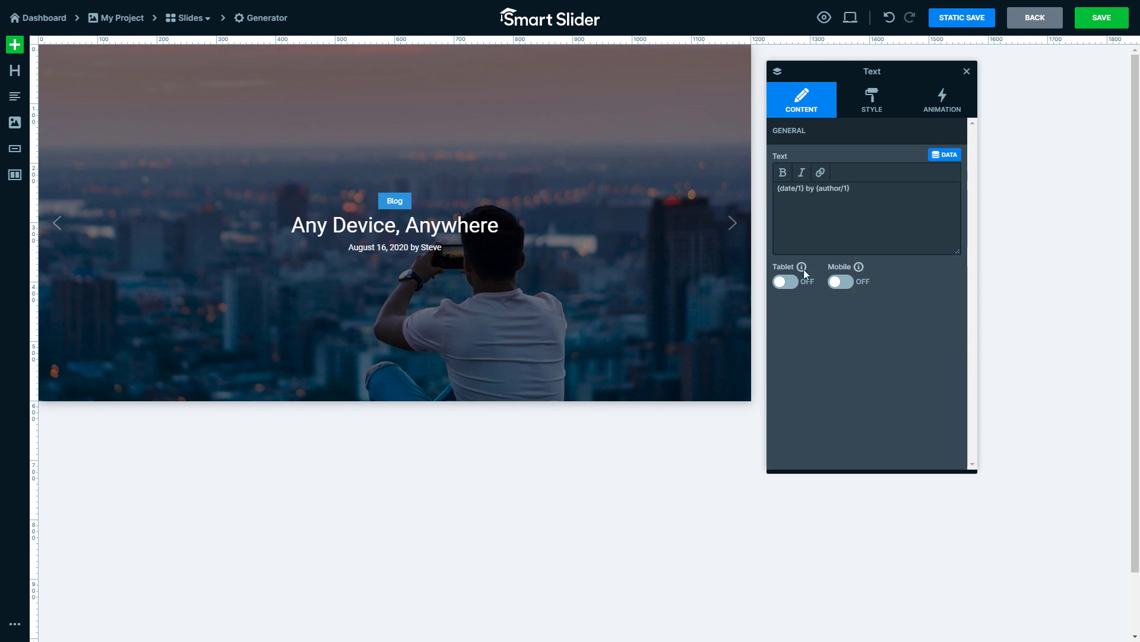
- Add a Read more button layer below the date and author text and link it to the post's url variable
left_click(15, 148)
left_click_drag(16, 148, 416, 277)
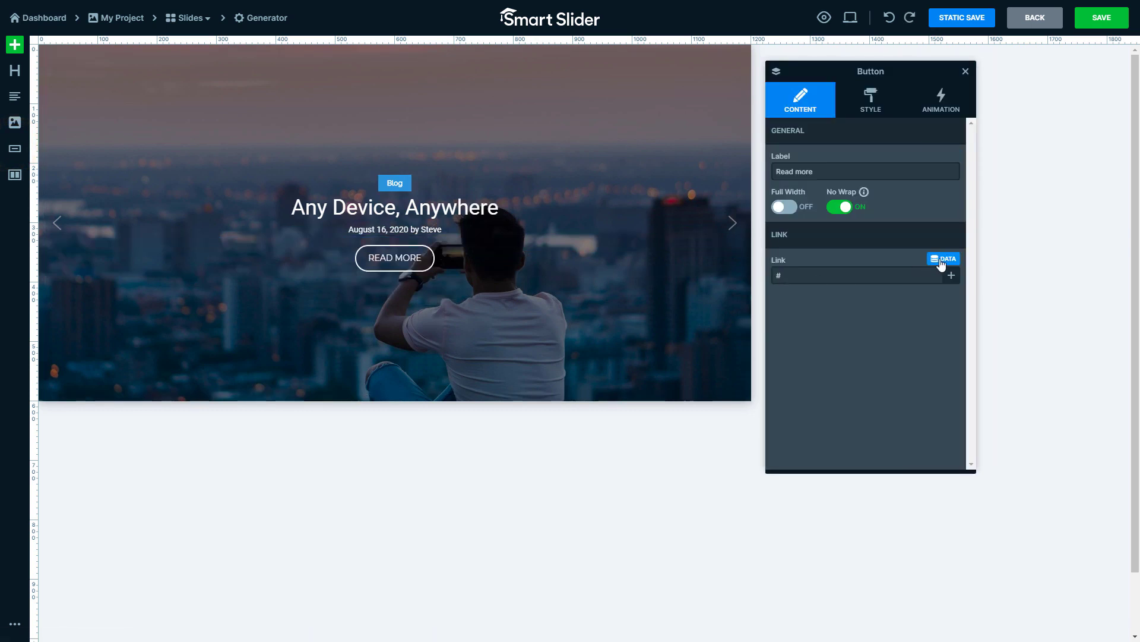
left_click(943, 259)
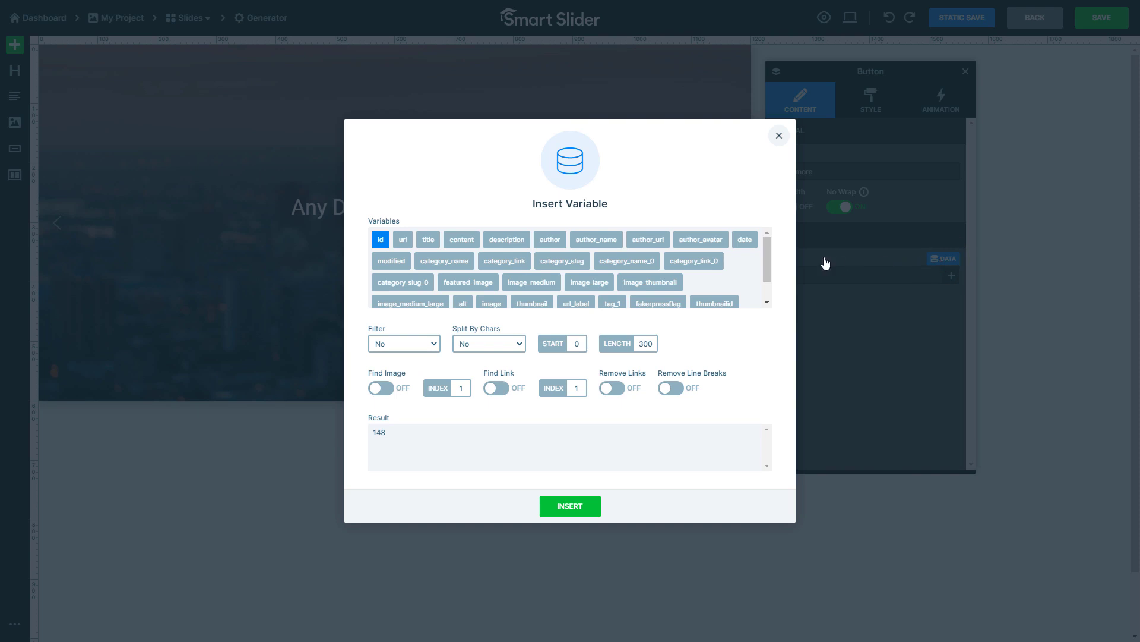
left_click(403, 240)
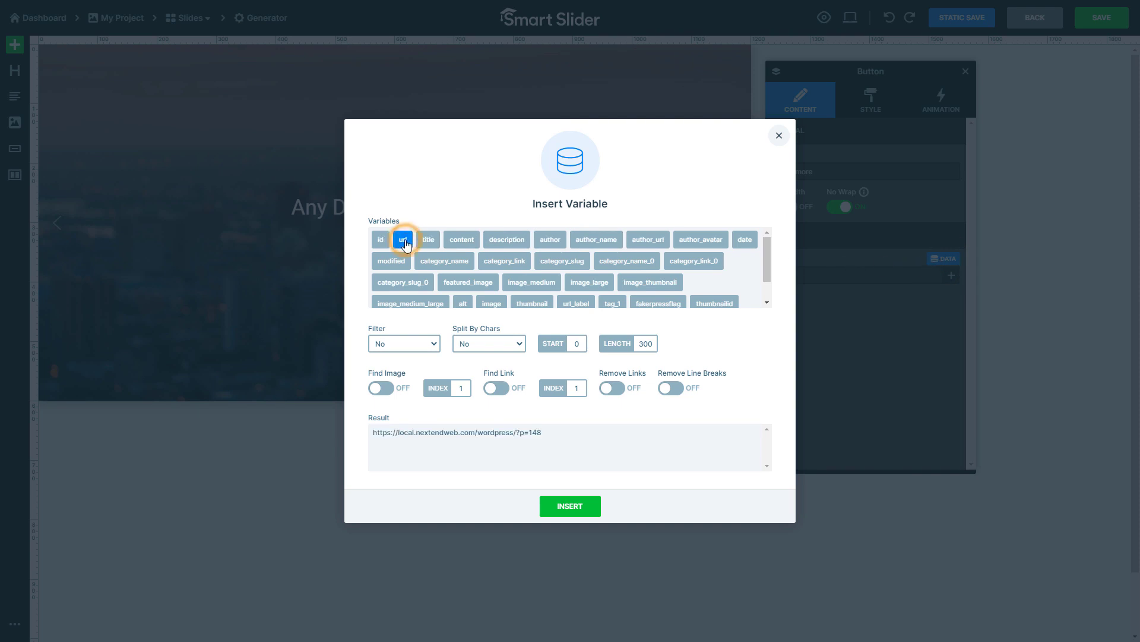
left_click(568, 504)
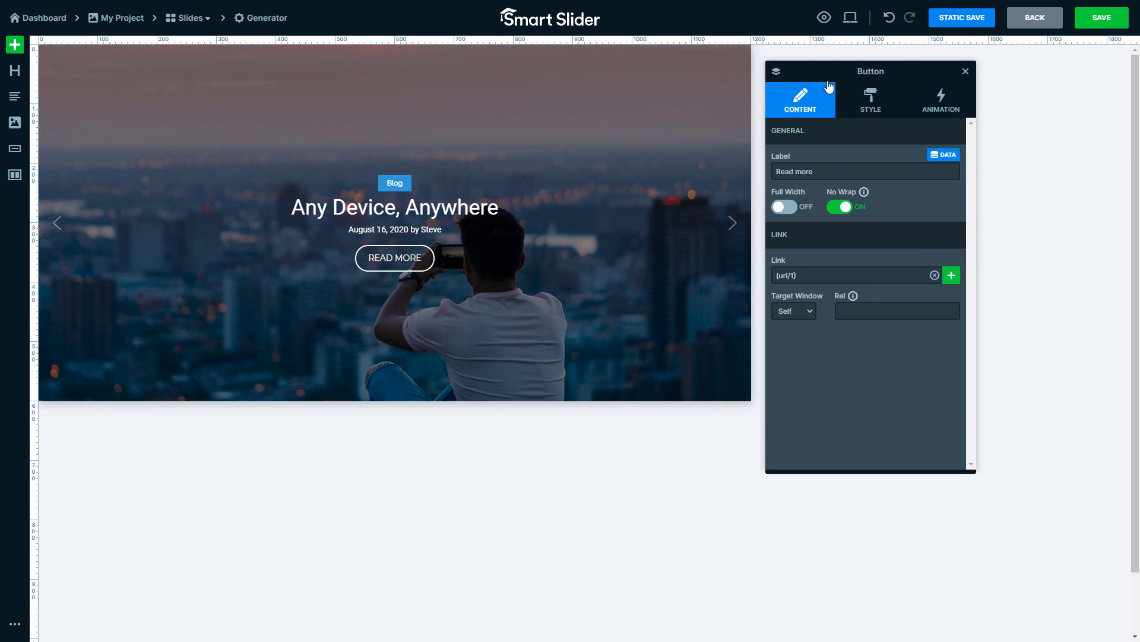
- Preview the slider and page through its slides to check the new post design
left_click(824, 17)
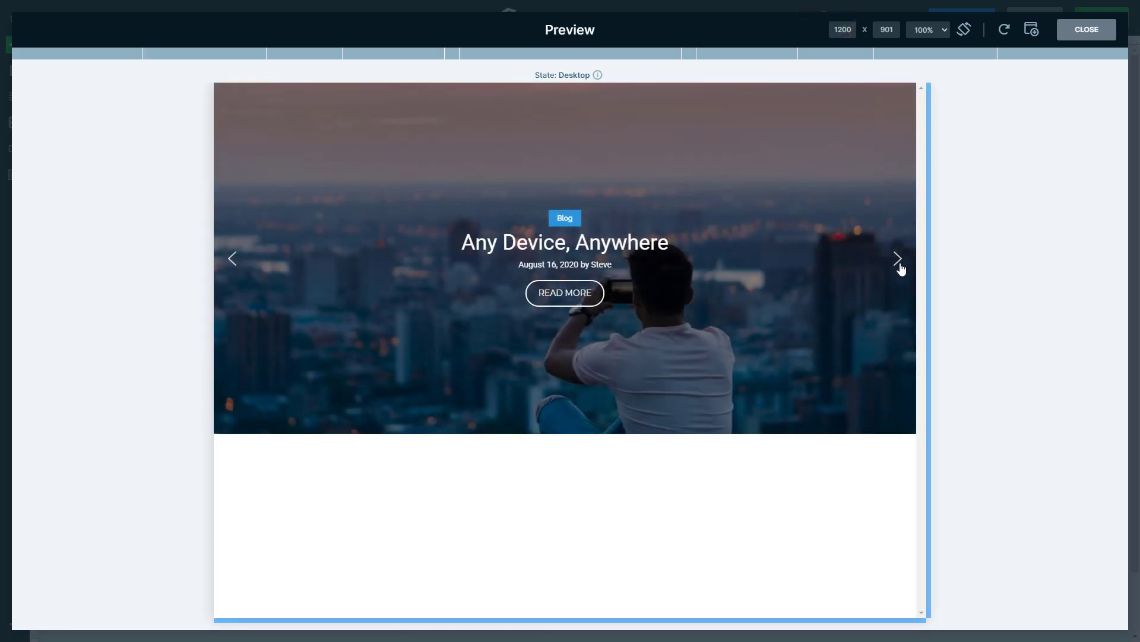
left_click(899, 259)
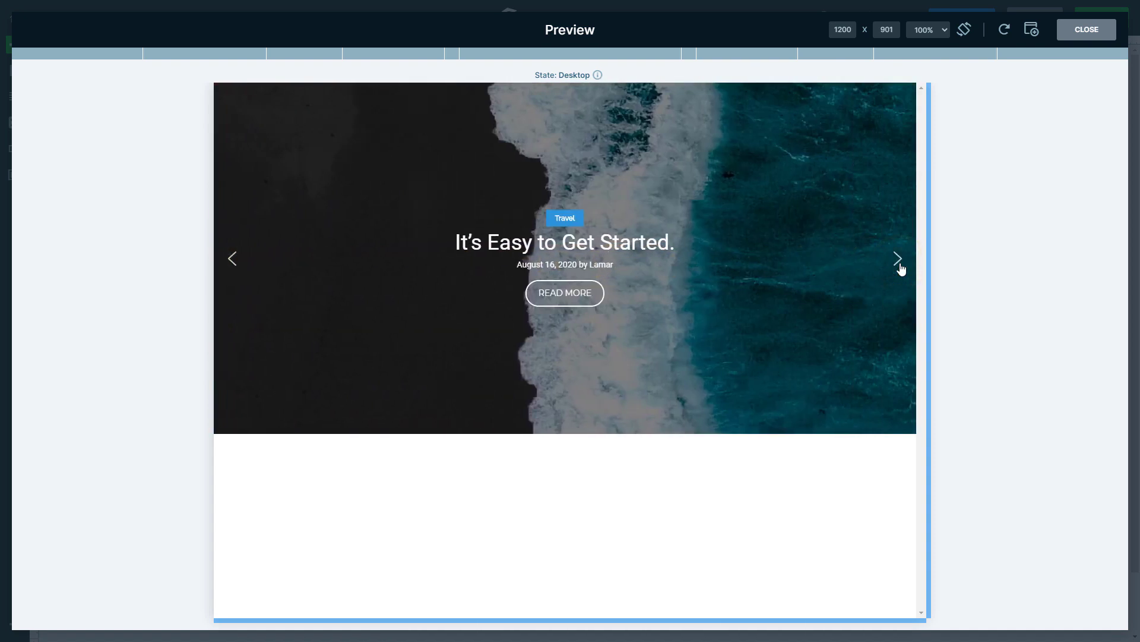
left_click(899, 260)
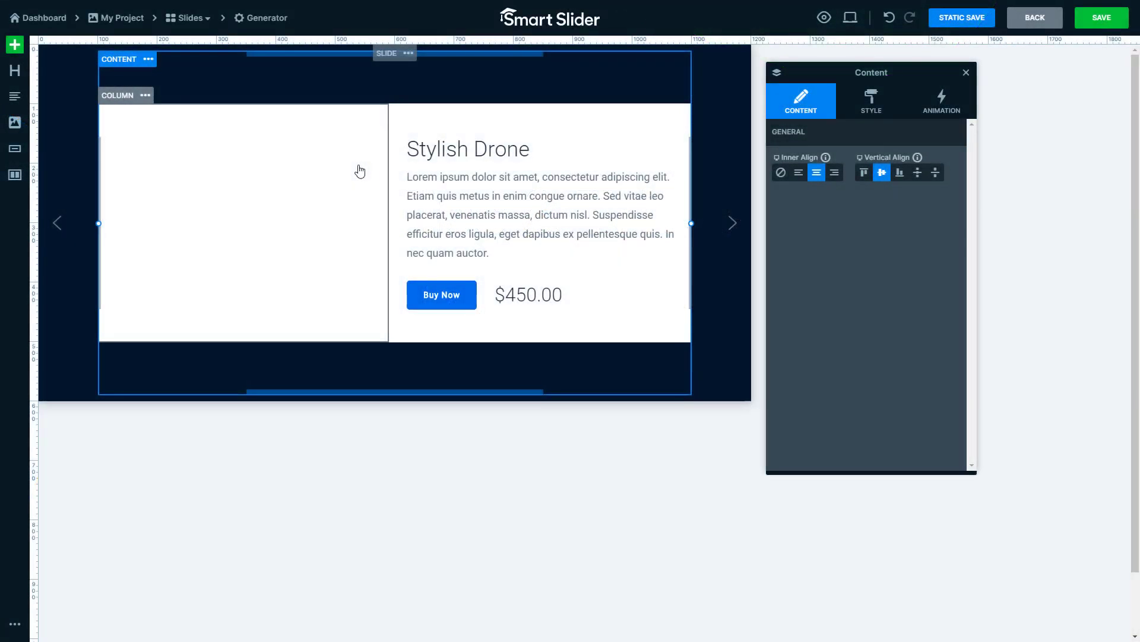
- Fill the empty column's background image with the description variable, with Find Image turned on at index 1
left_click(360, 171)
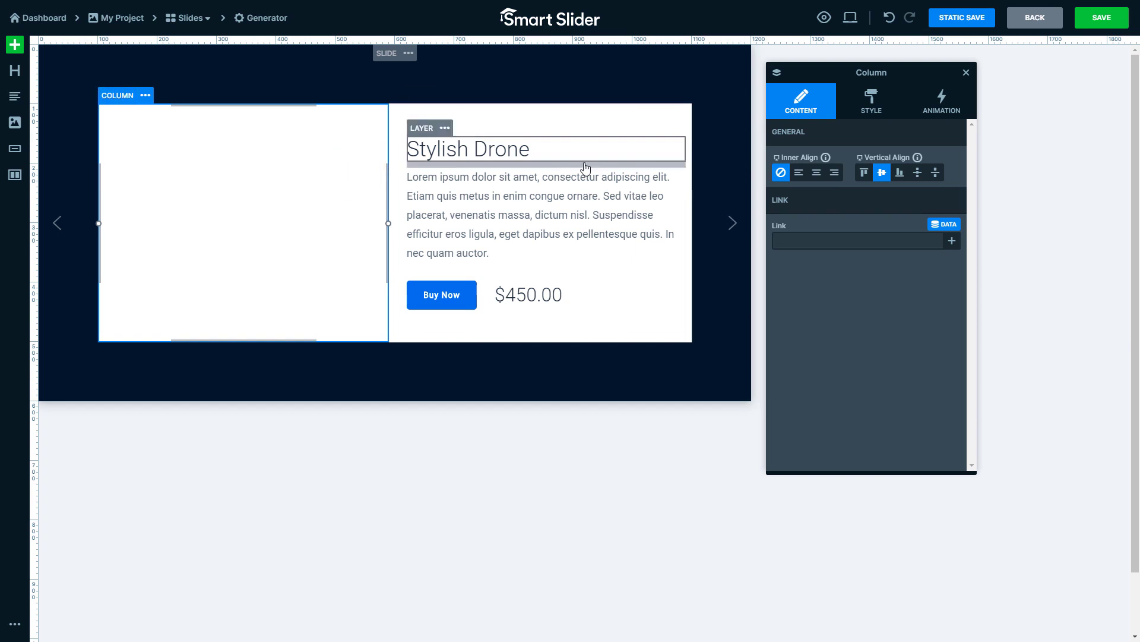
left_click(855, 116)
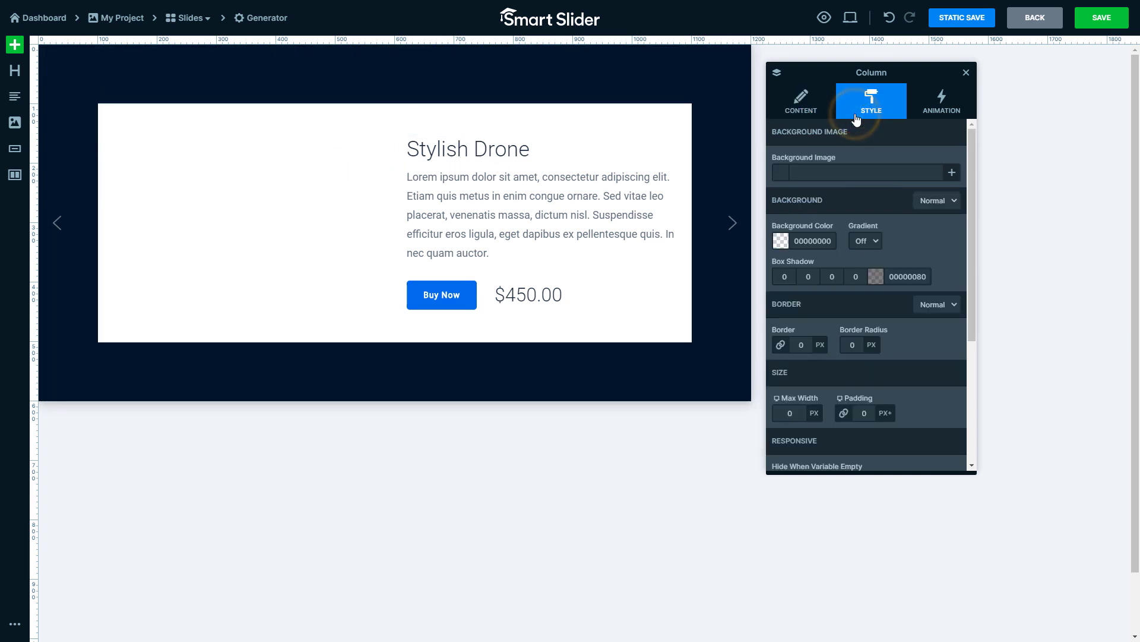
left_click(945, 160)
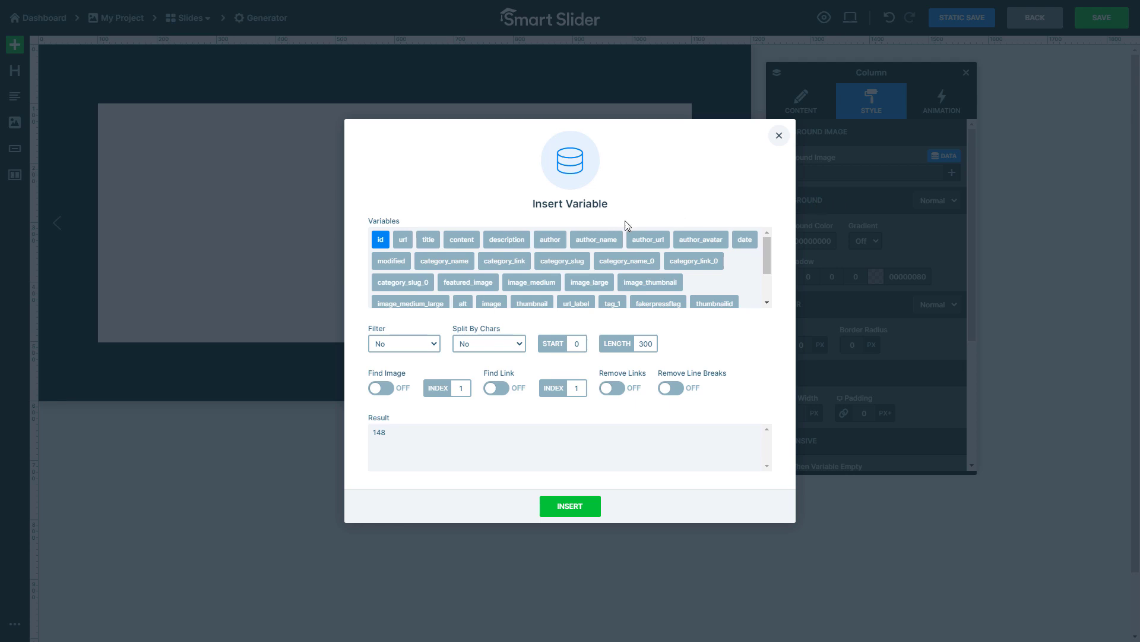
left_click(505, 244)
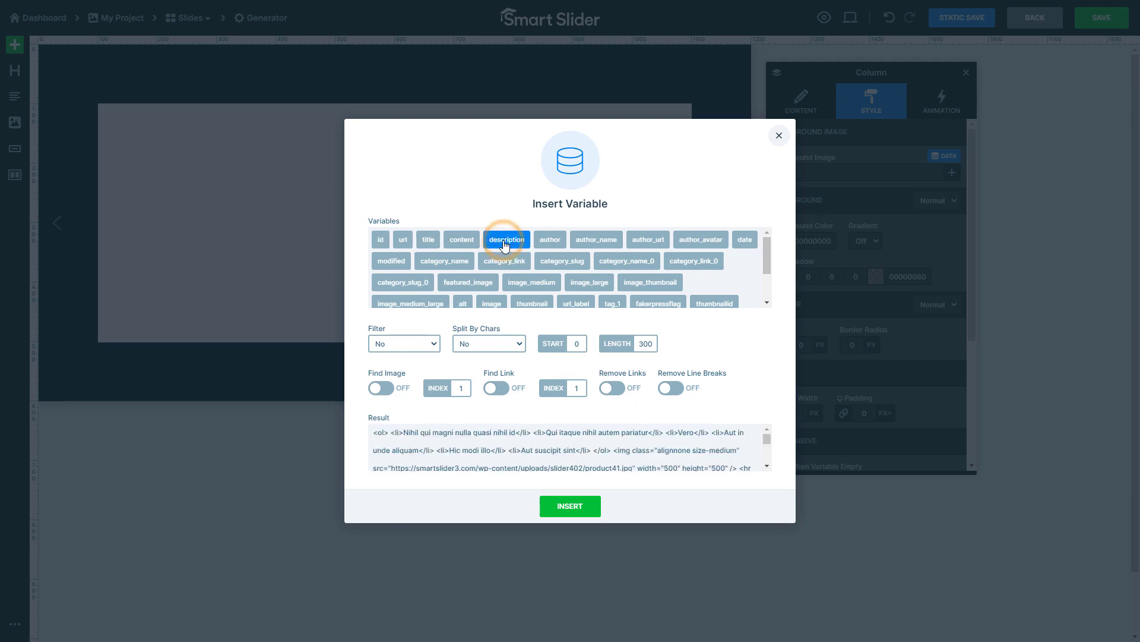
left_click(381, 389)
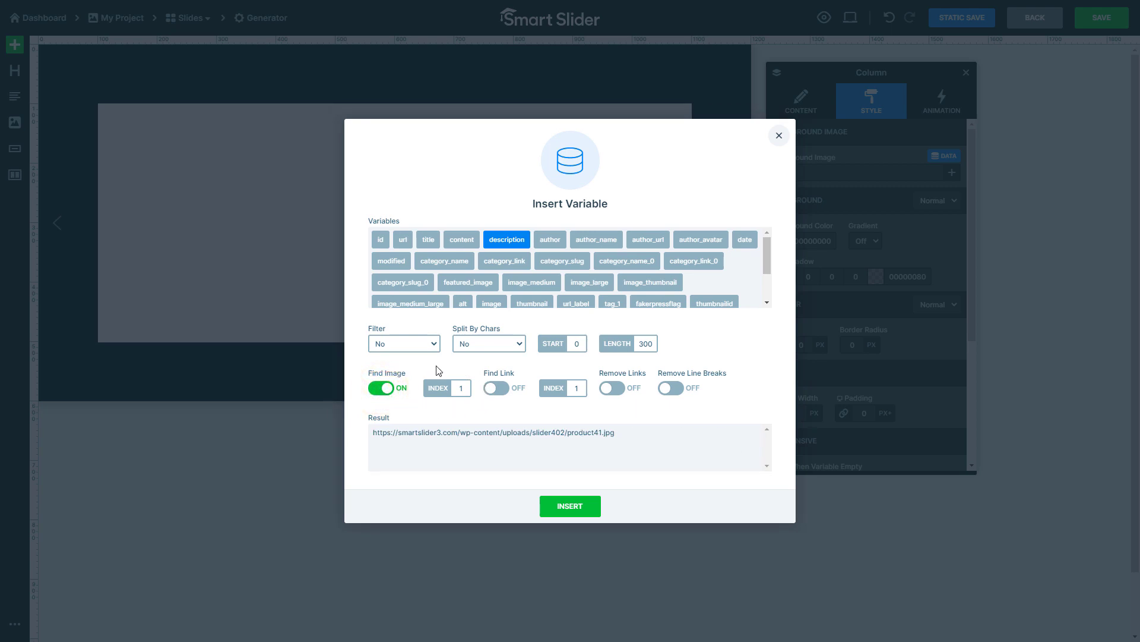
left_click(572, 507)
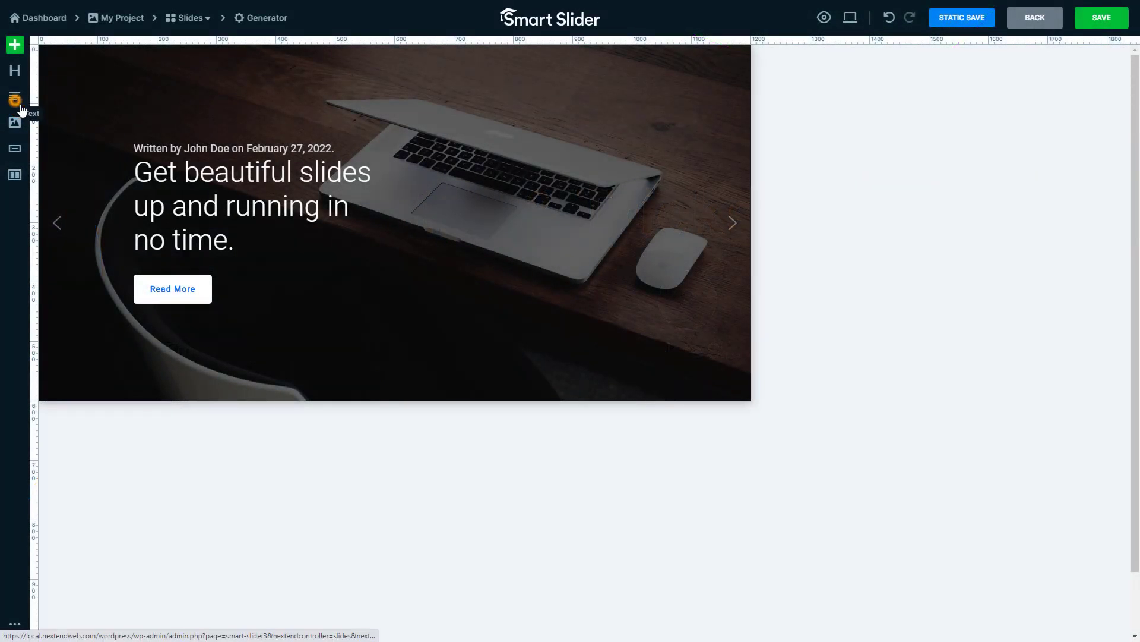
- Add a text layer between the heading and the Read More button and choose the description variable for its text
left_click_drag(21, 109, 235, 259)
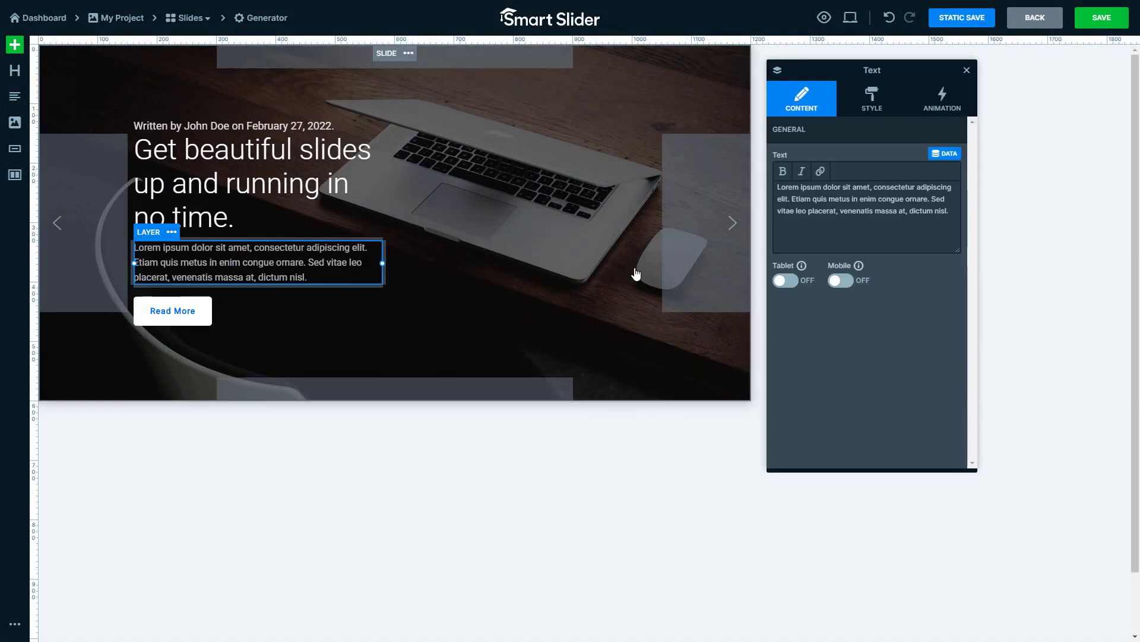
left_click(949, 164)
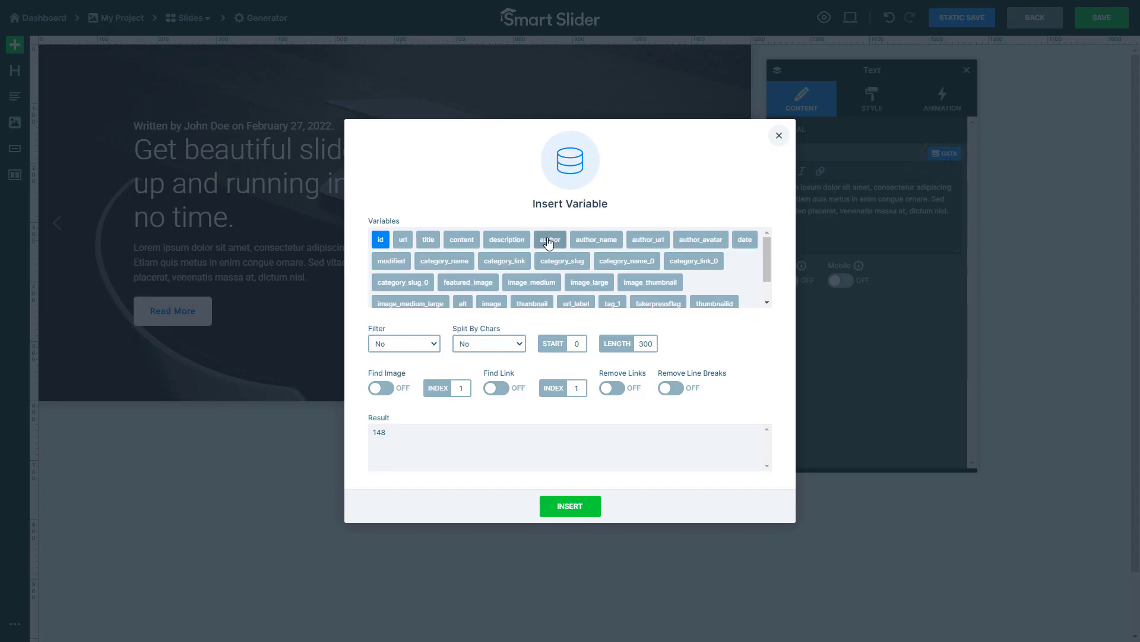
left_click(516, 246)
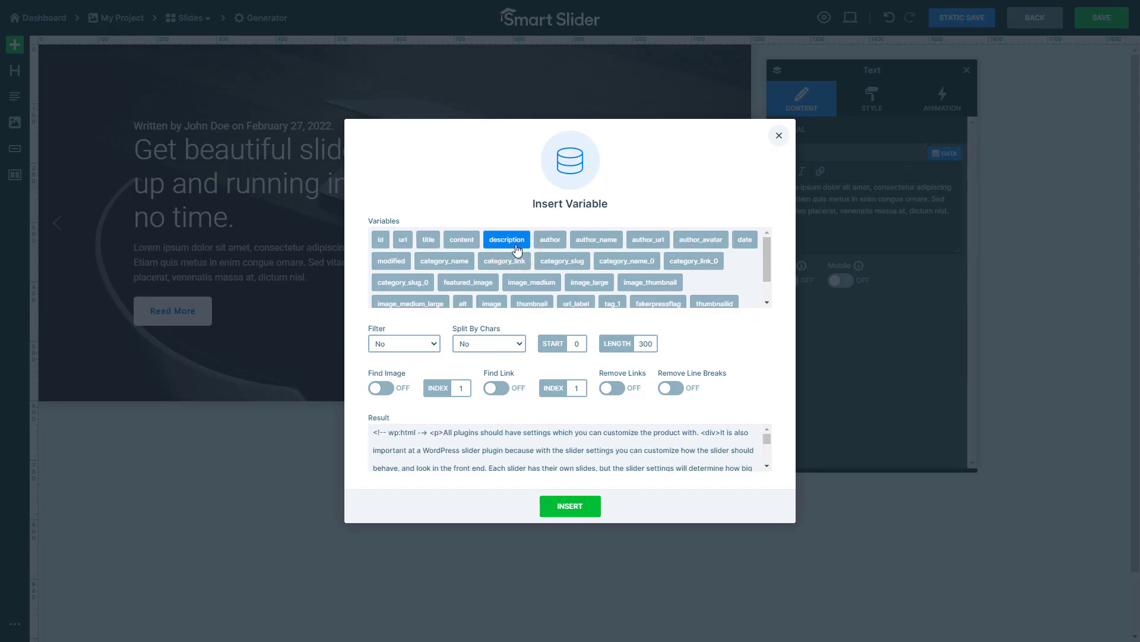
- Split the description variable by characters with Respect words and set its length to 150
left_click(511, 349)
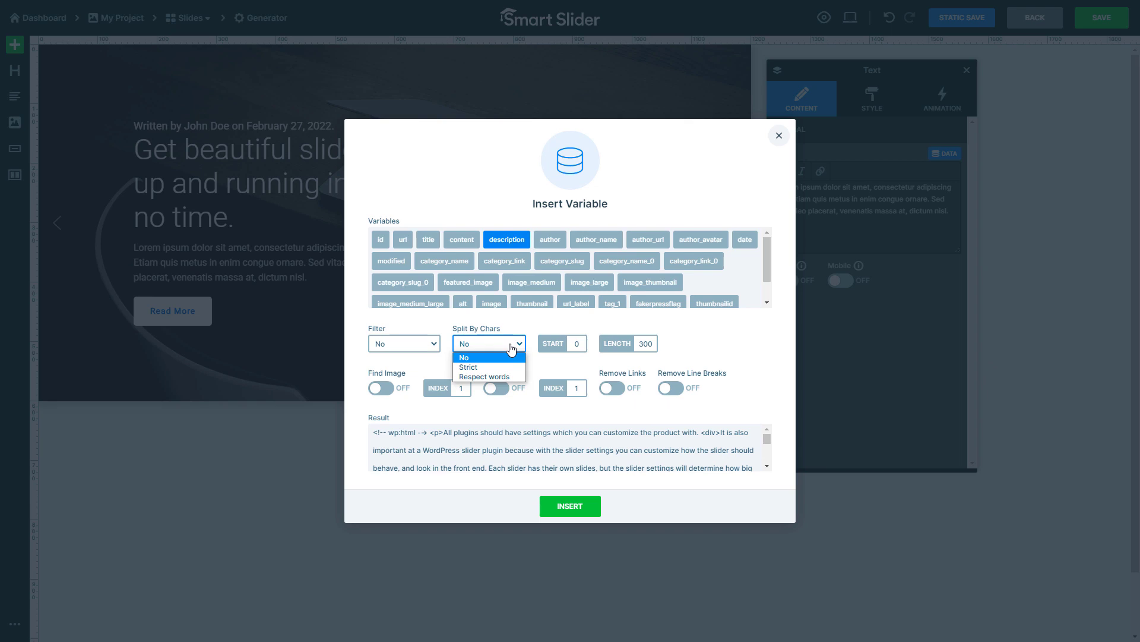
left_click(510, 376)
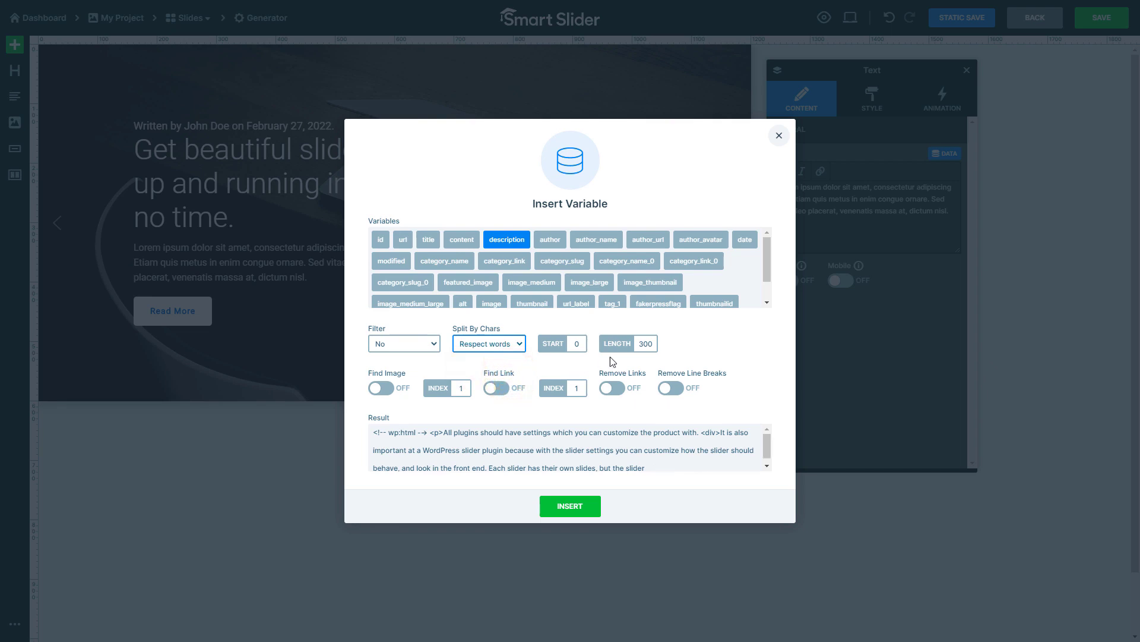
double_click(646, 344)
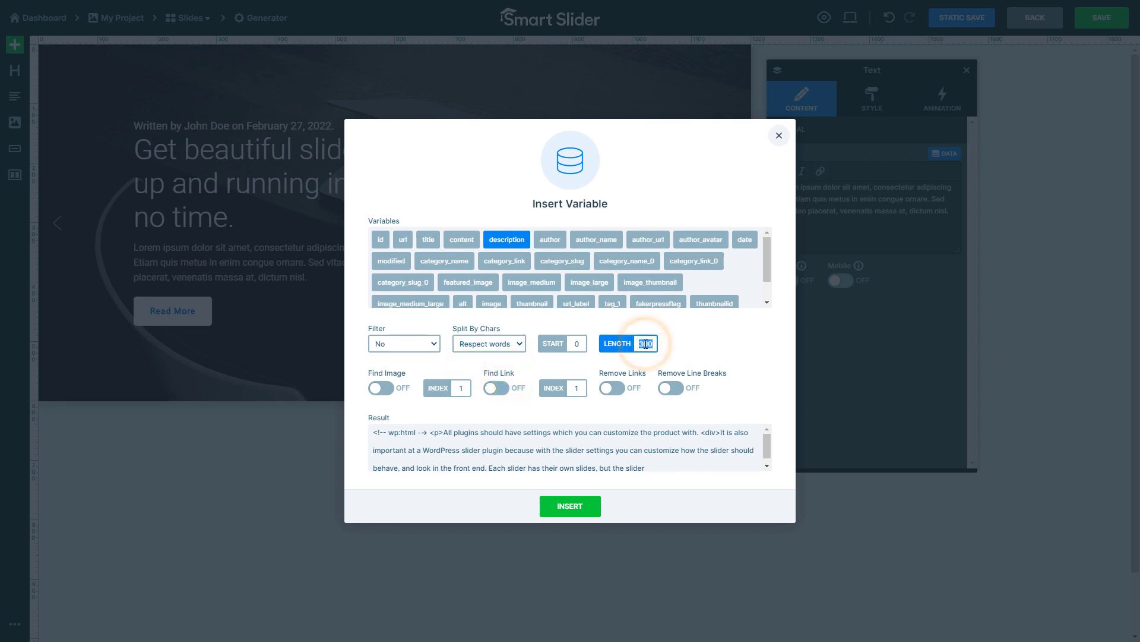
type("150")
left_click(665, 347)
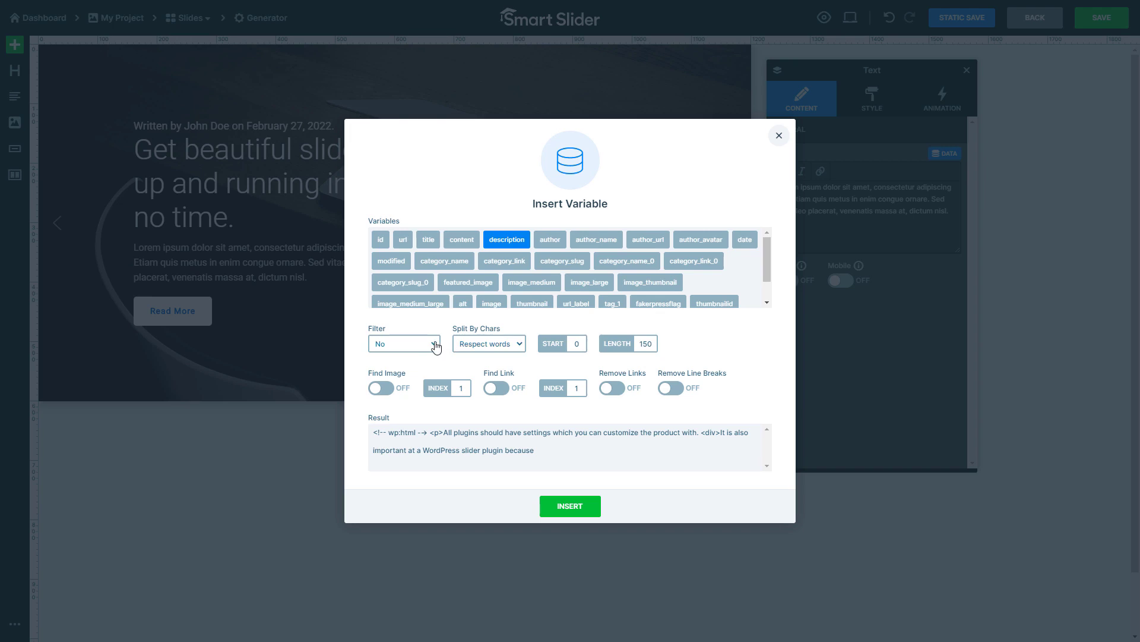
- Apply the Remove HTML filter to the shortened description variable and insert it into the text layer
left_click(435, 347)
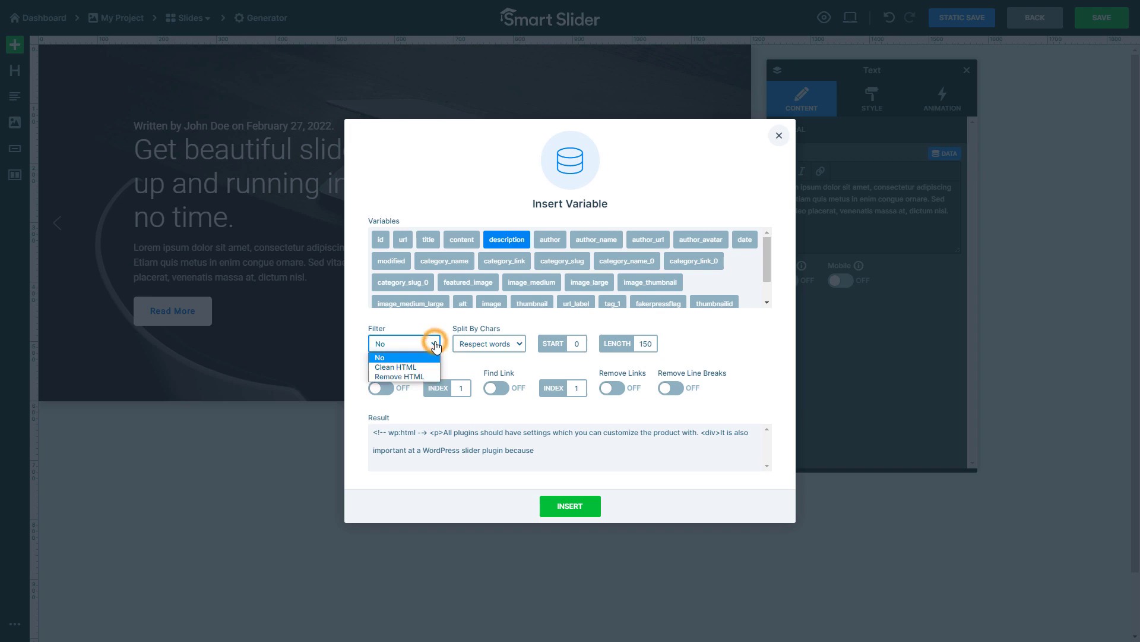
left_click(421, 377)
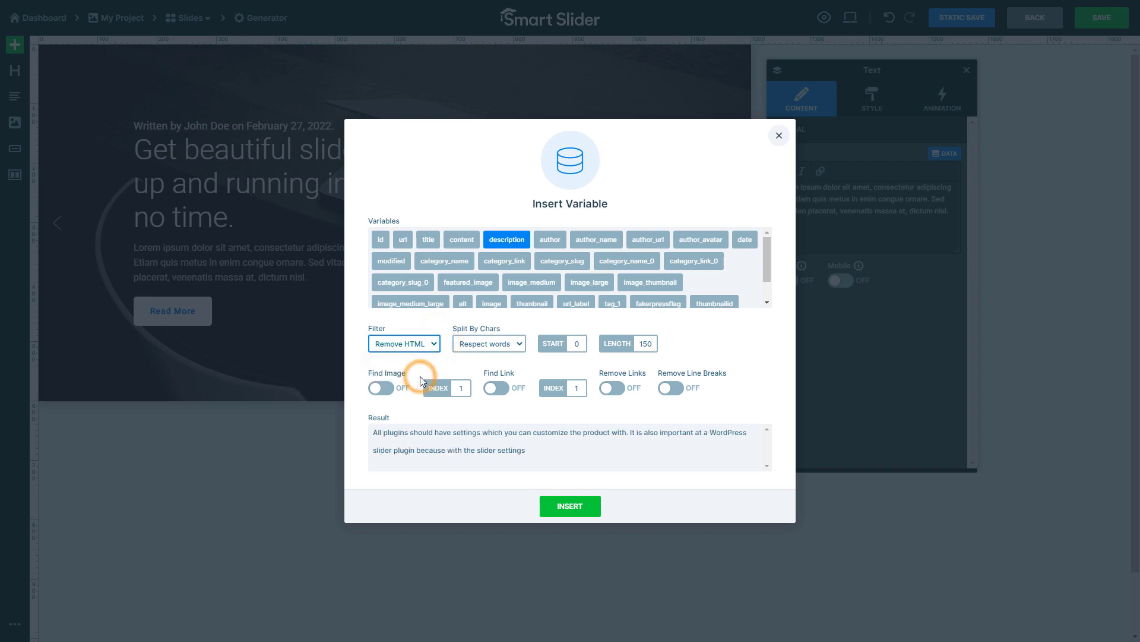
left_click(571, 506)
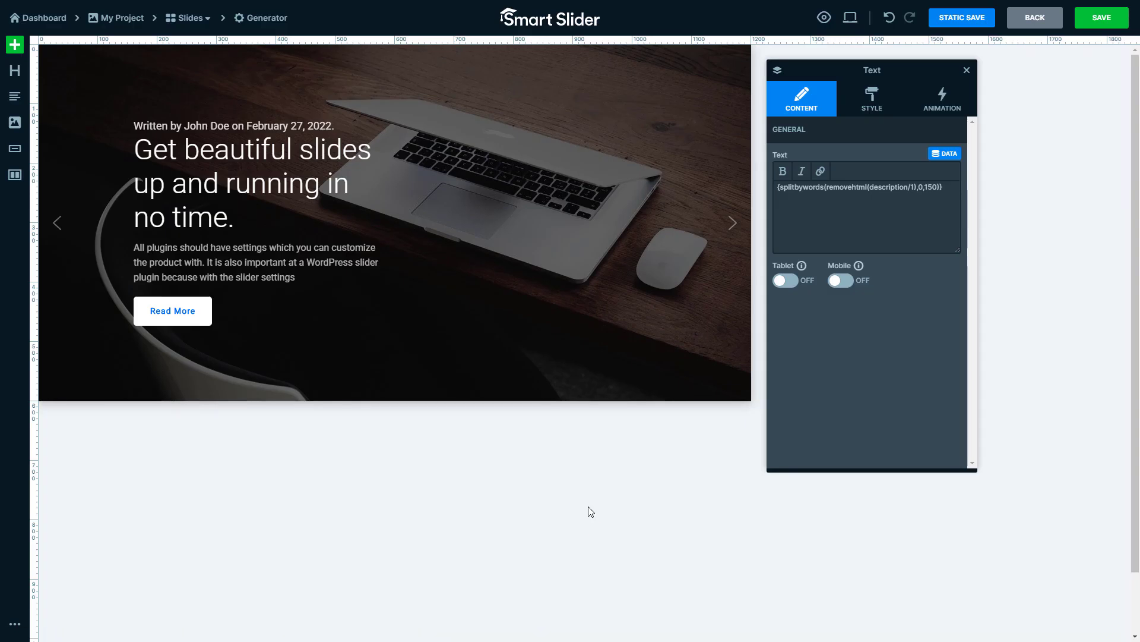
- Append "..." after the description variable in the text layer's content
left_click(953, 183)
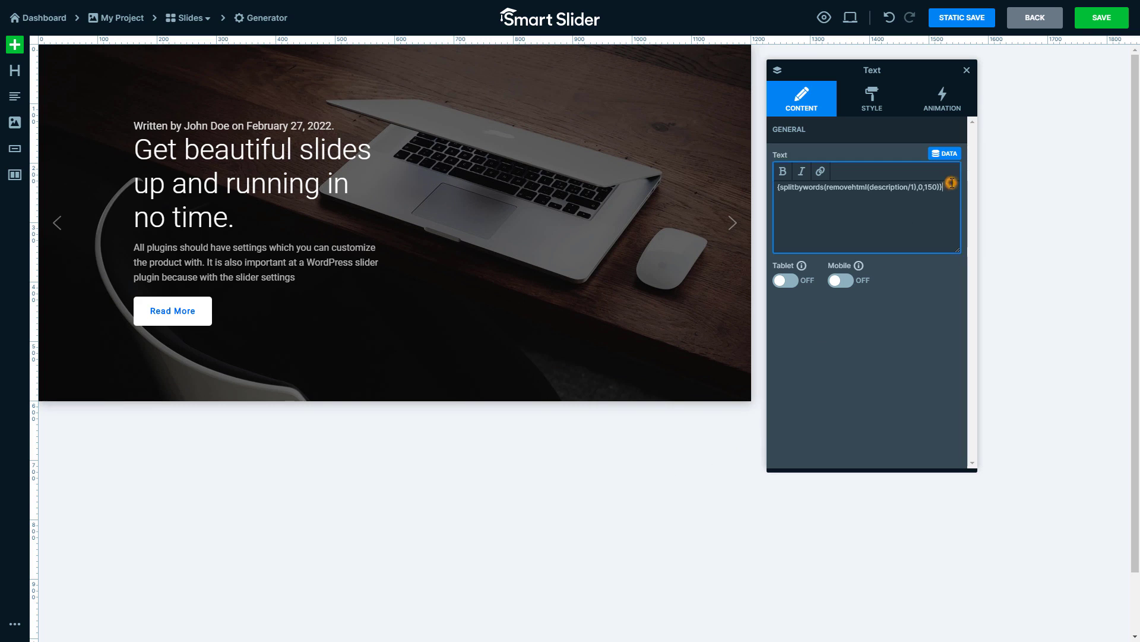
type("...")
left_click(967, 183)
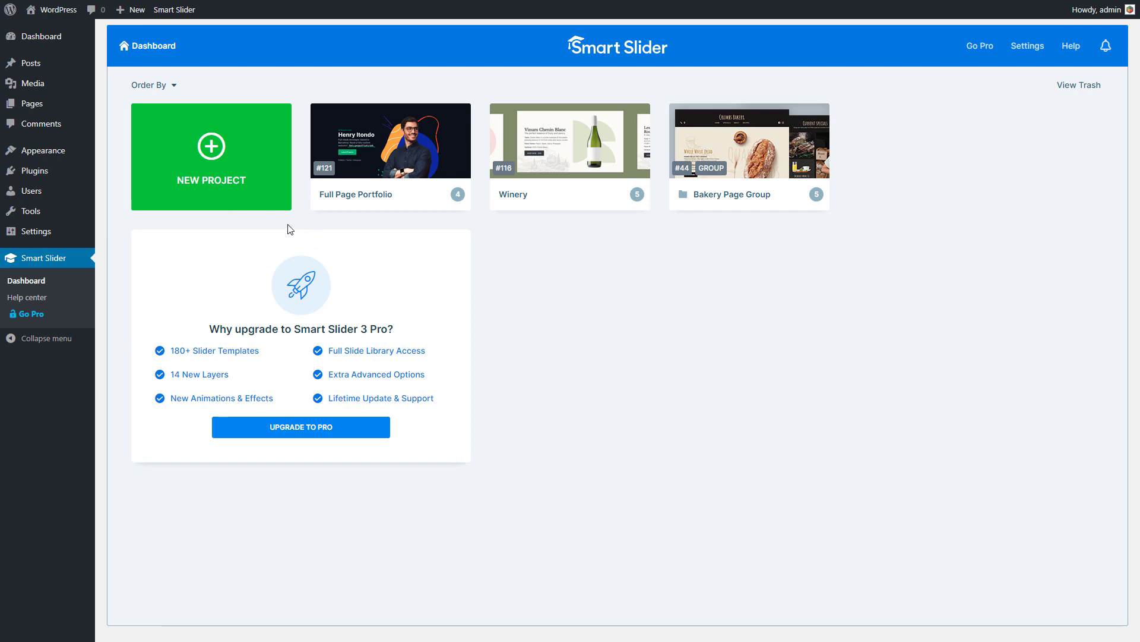
- Create a new project by importing the free Full-width Post slider from the template library
left_click(223, 198)
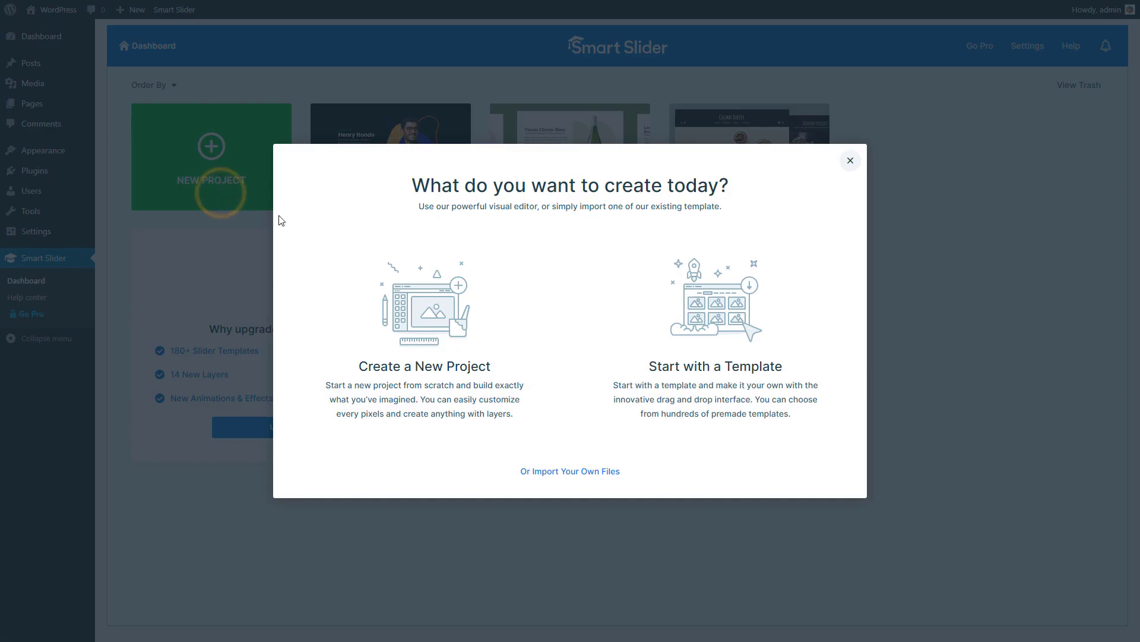
left_click(684, 395)
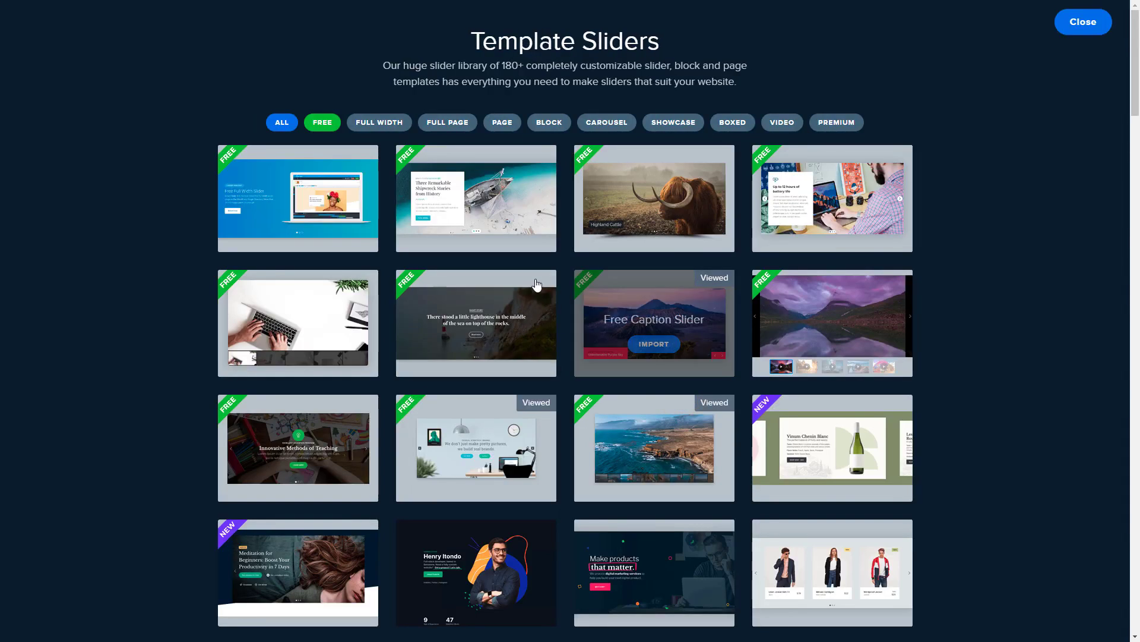
left_click(476, 219)
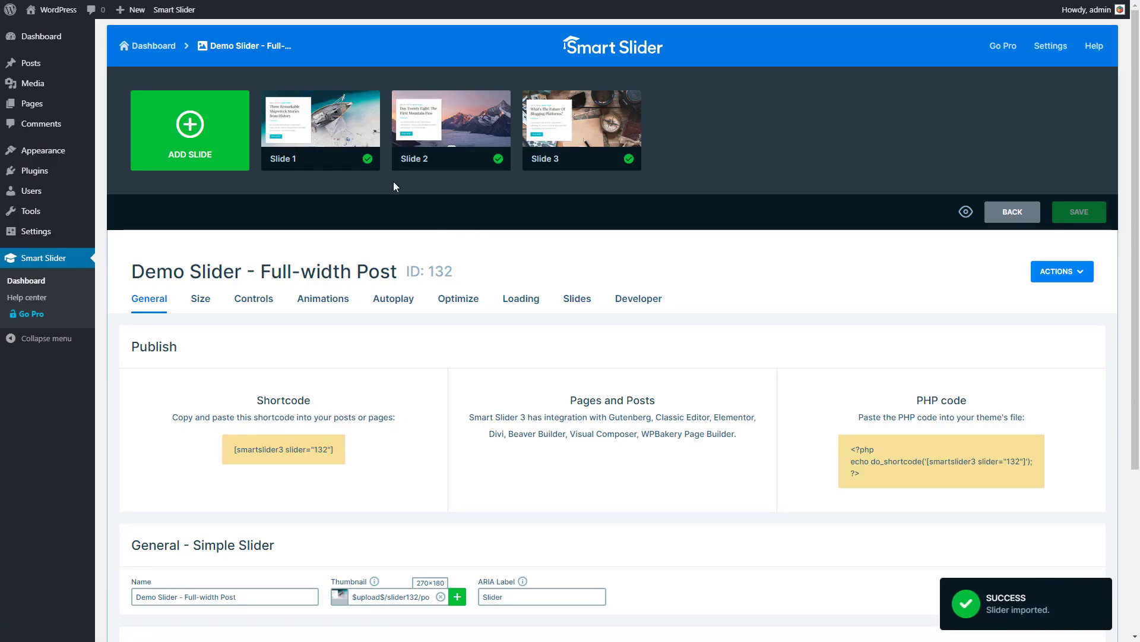
- Open Slide 1 of the imported slider and copy the whole slide
left_click(320, 126)
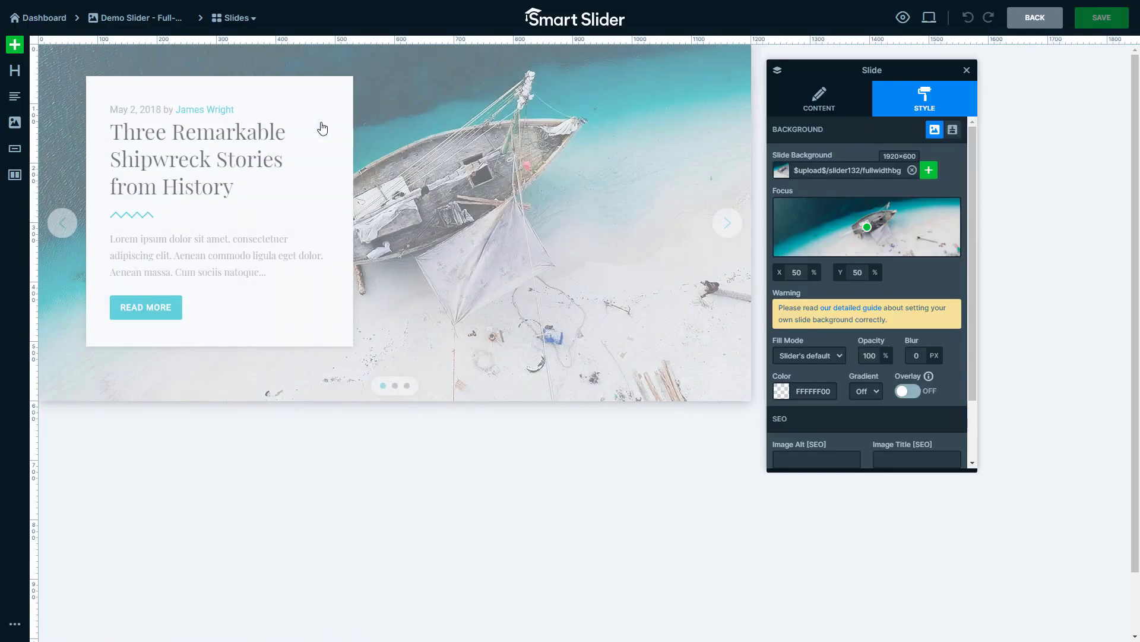
left_click(409, 54)
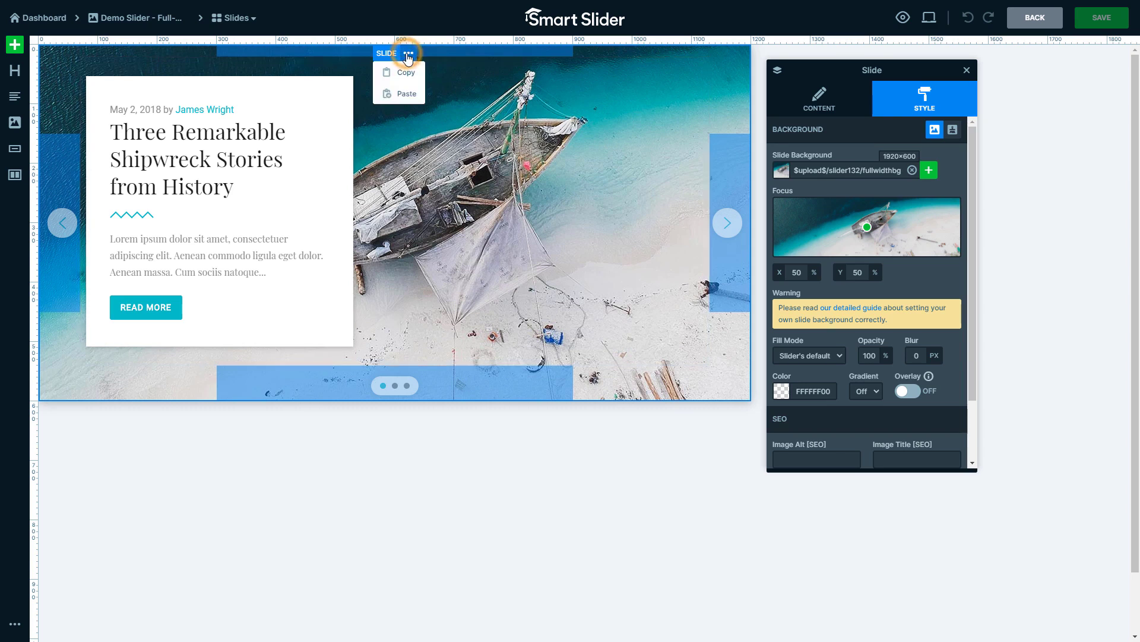
mouse_move(405, 71)
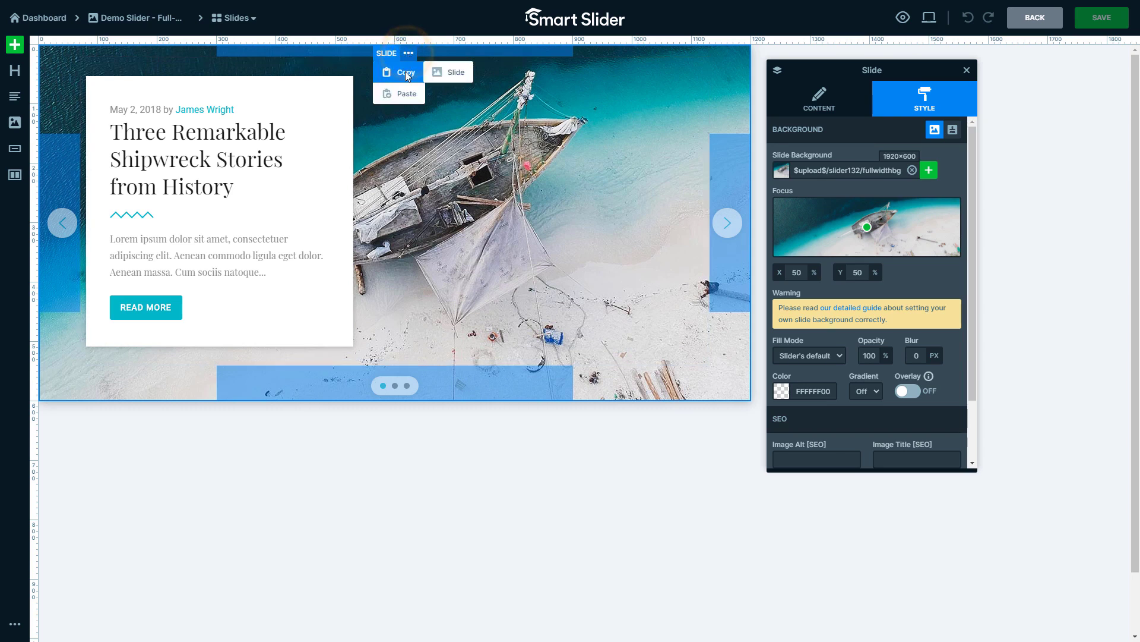
left_click(448, 75)
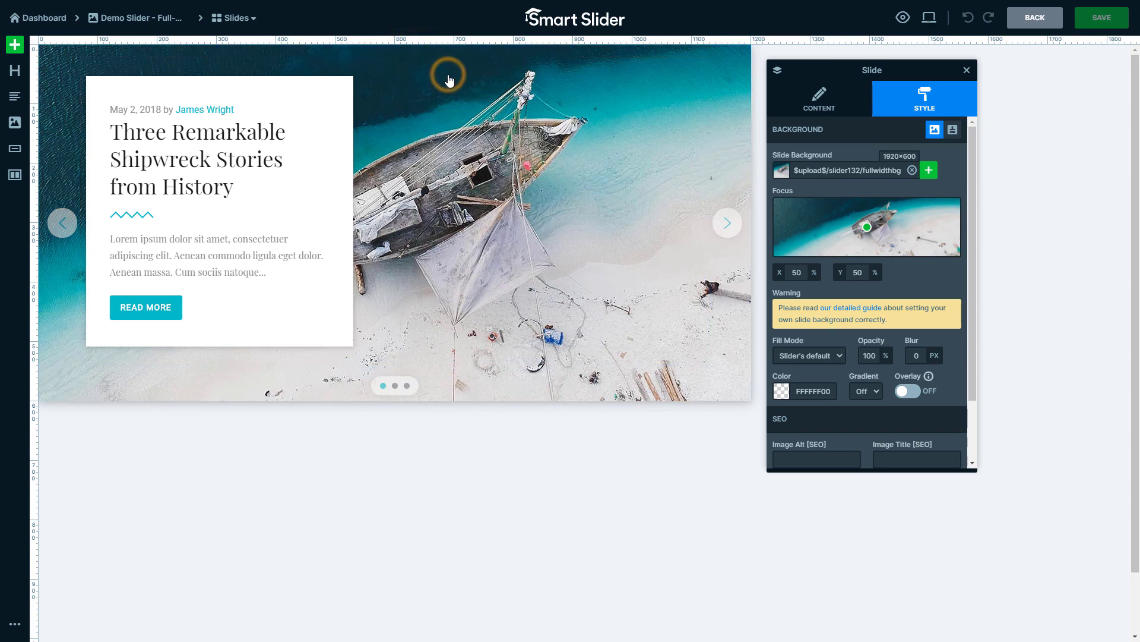
- Select all three slides of the demo slider and delete them in bulk
left_click(253, 26)
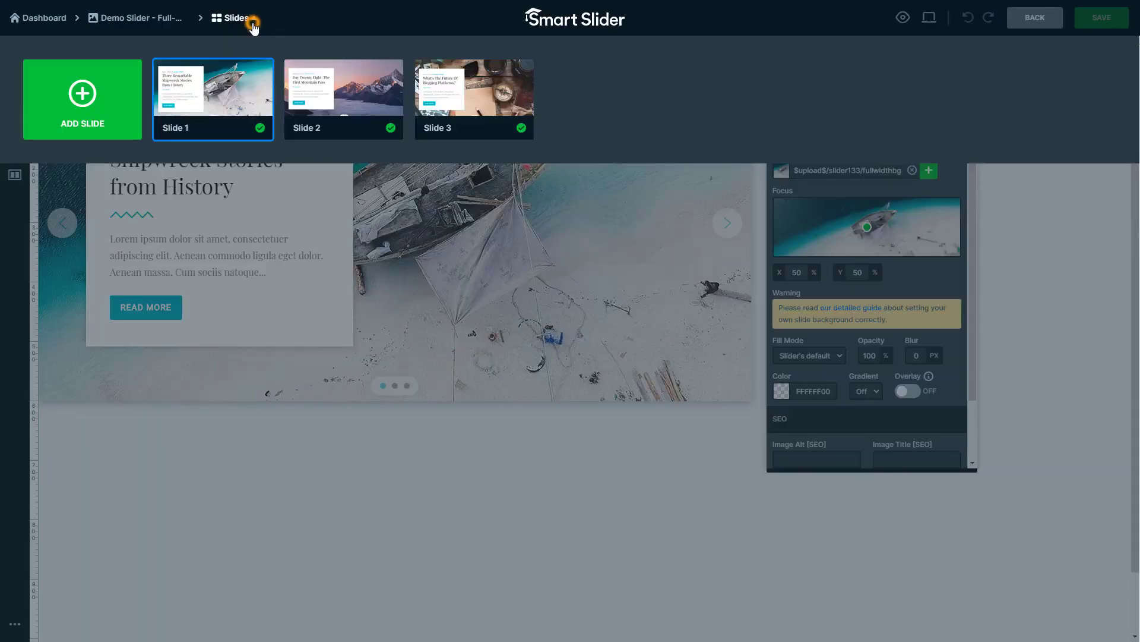
left_click(164, 72)
left_click(79, 49)
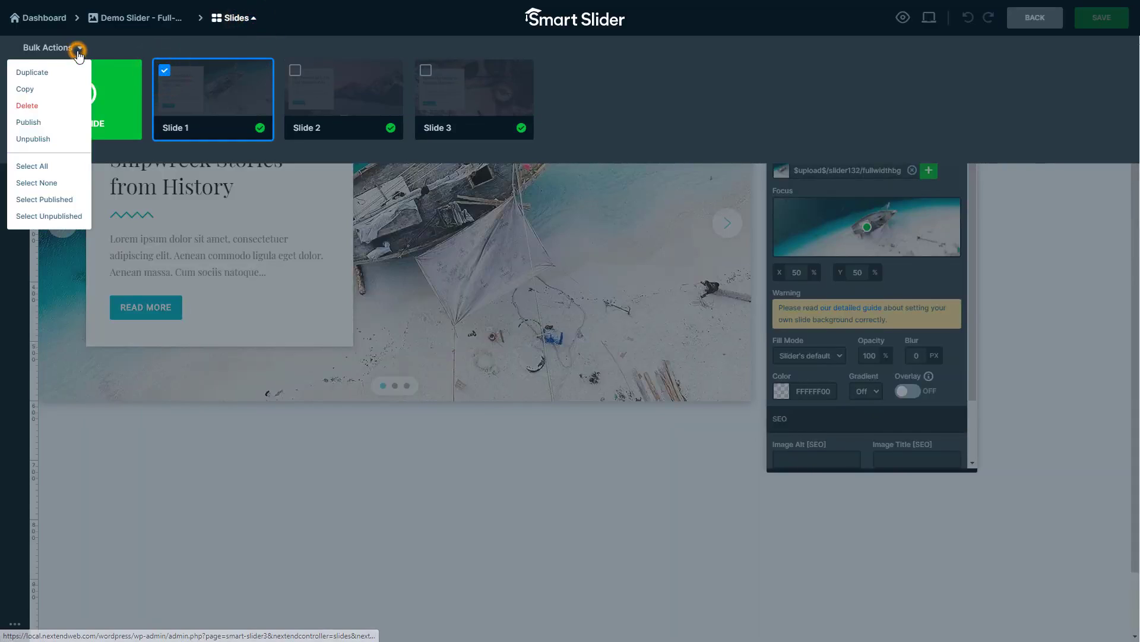
left_click(59, 166)
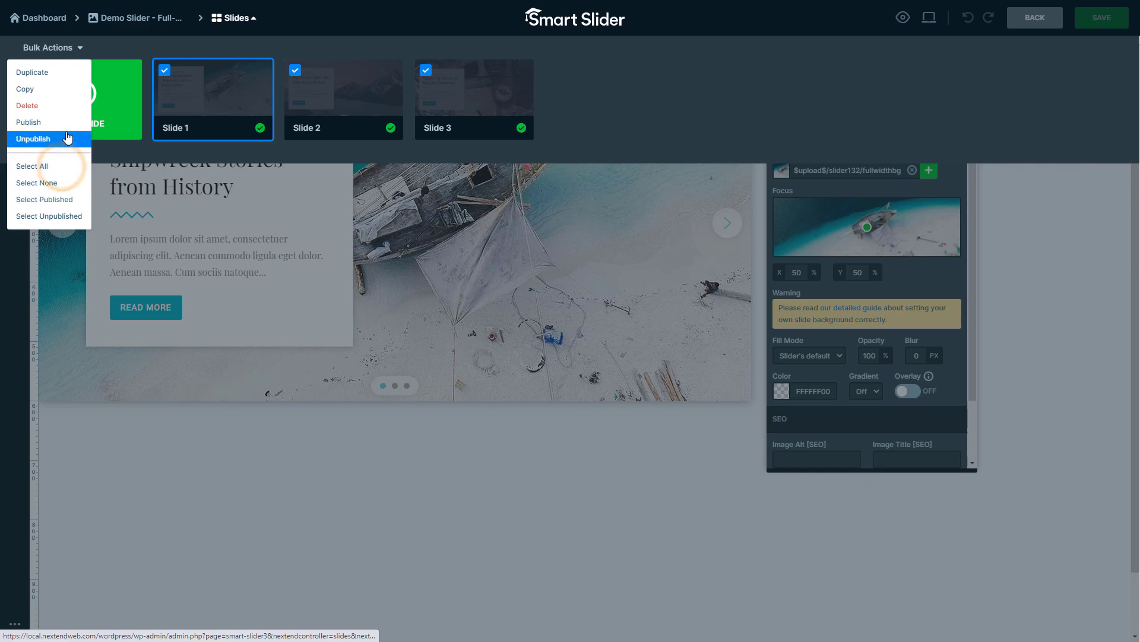
left_click(67, 107)
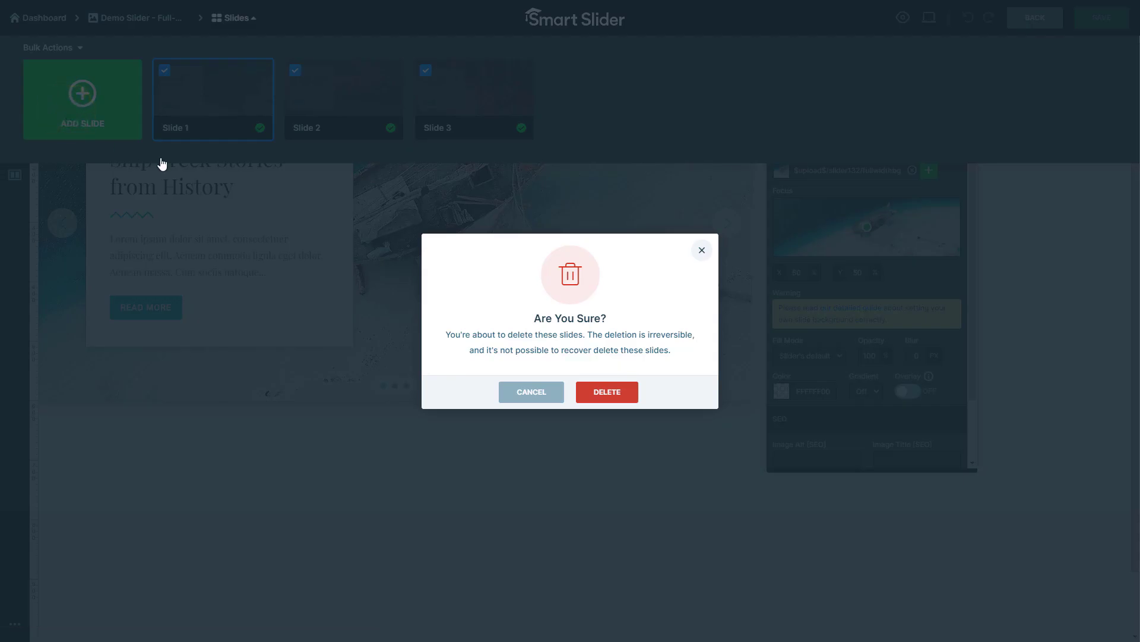
left_click(619, 400)
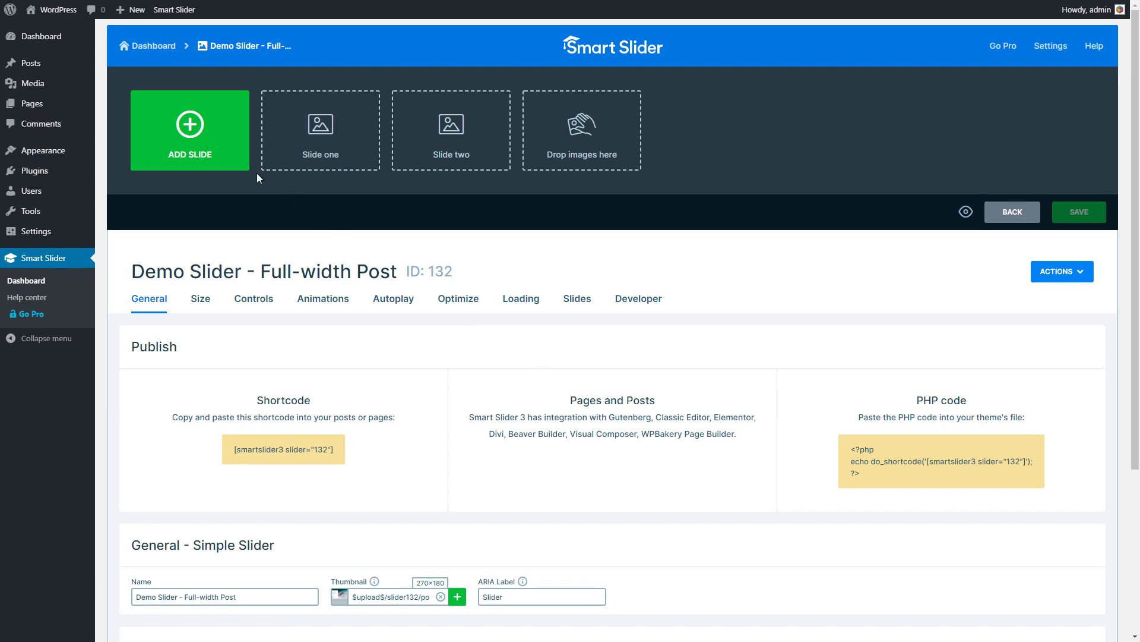
- Add dynamic slides from WordPress using Posts by filter with the default filter settings
left_click(227, 159)
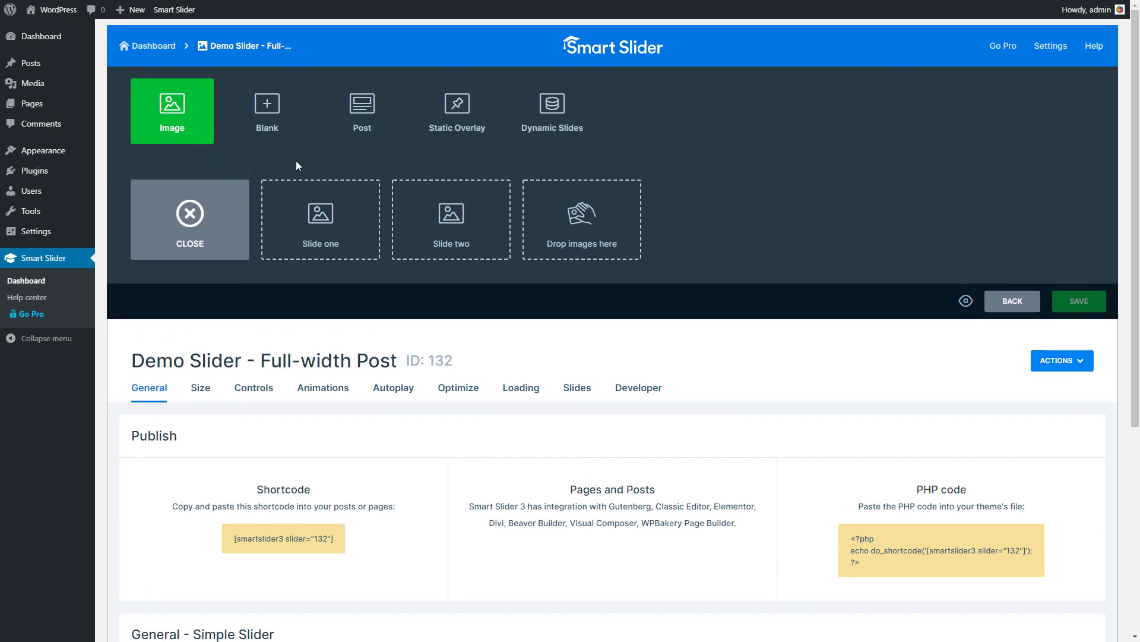
left_click(544, 124)
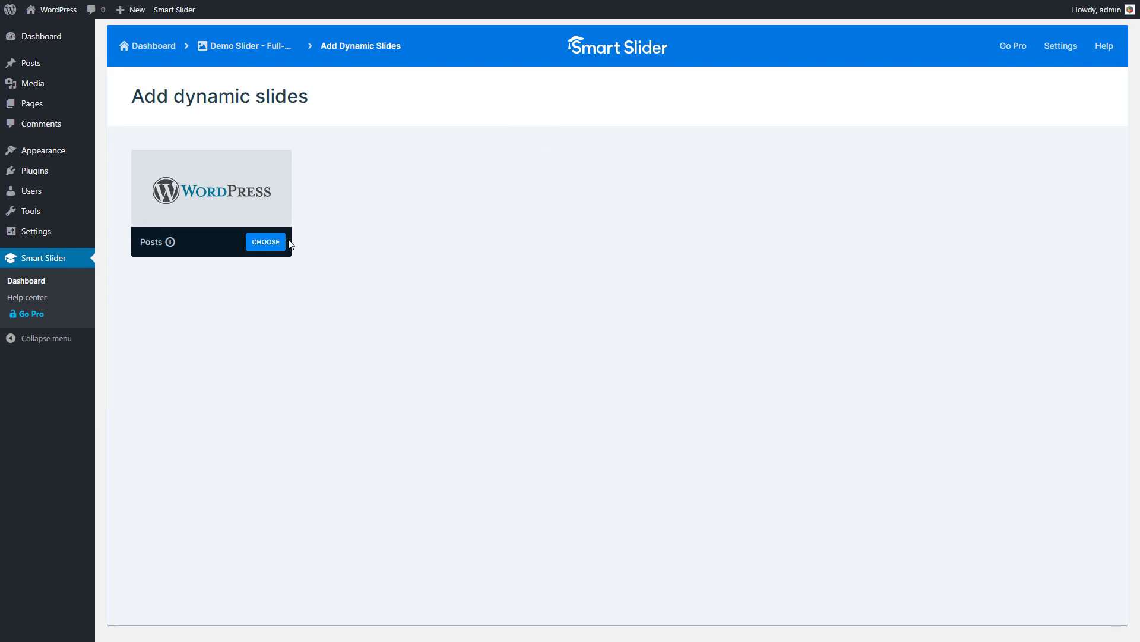
left_click(273, 248)
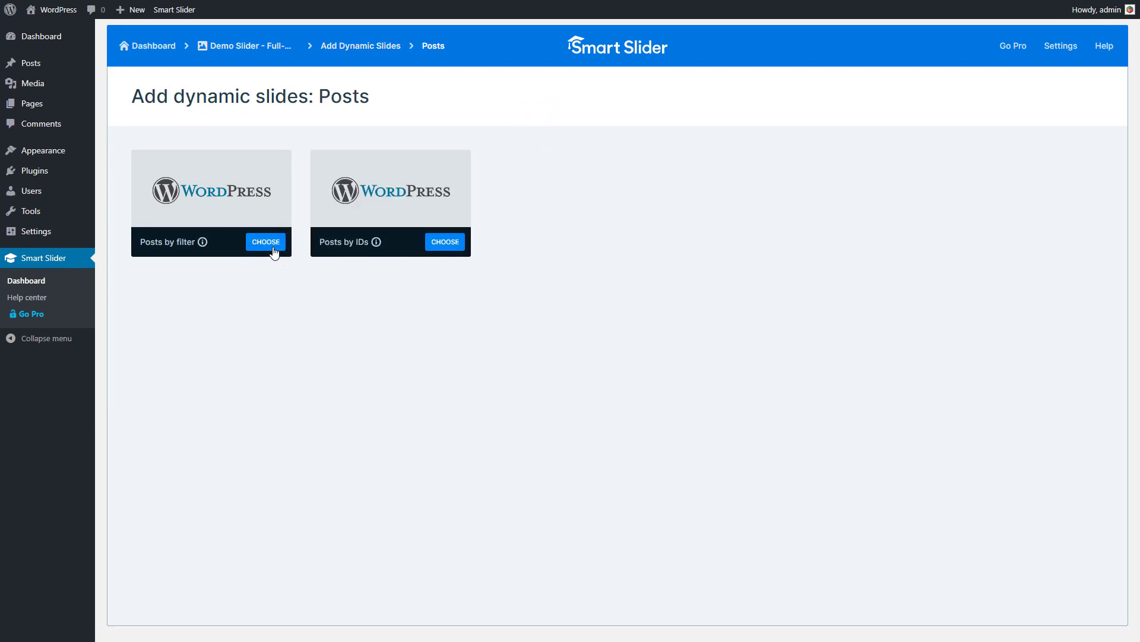
left_click(273, 245)
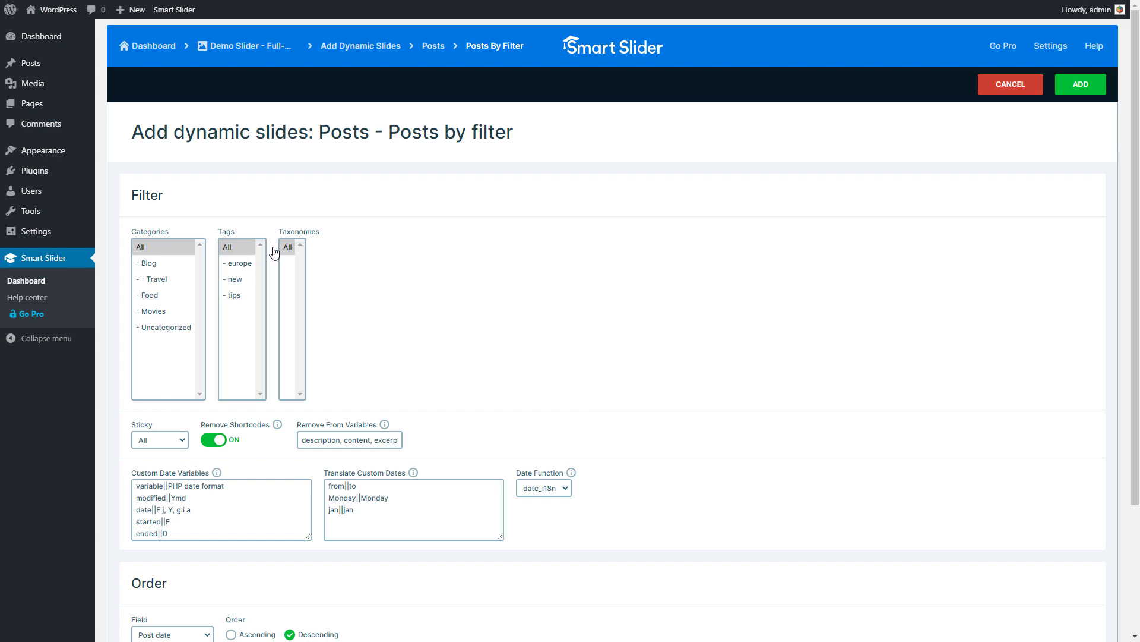
left_click(1078, 90)
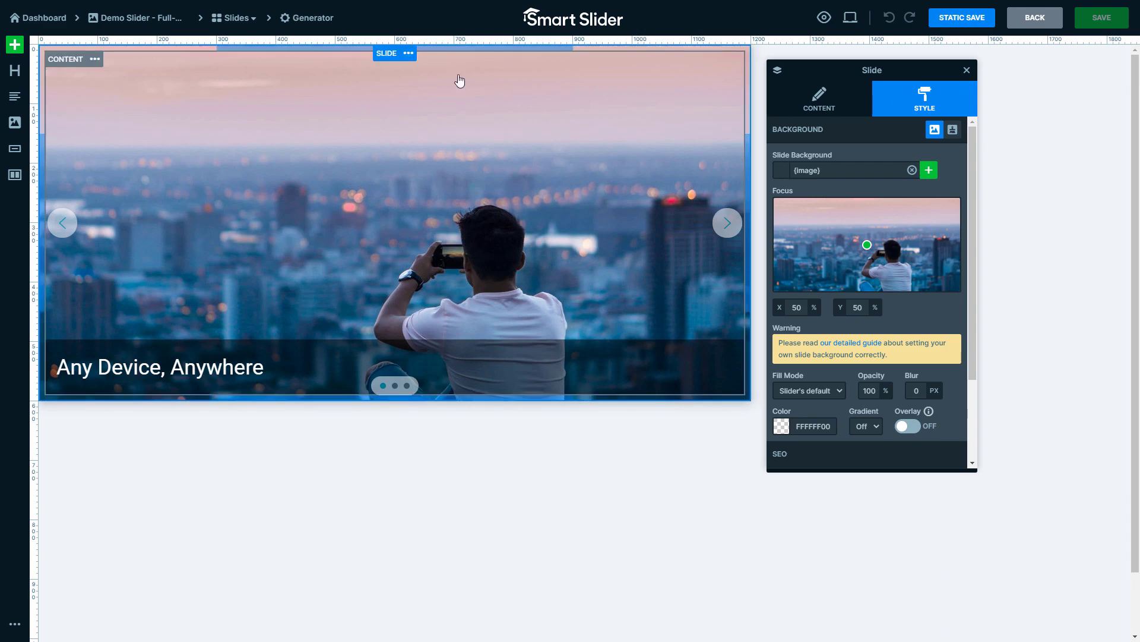
- Paste the copied slide over the new dynamic slide
left_click(408, 54)
mouse_move(403, 93)
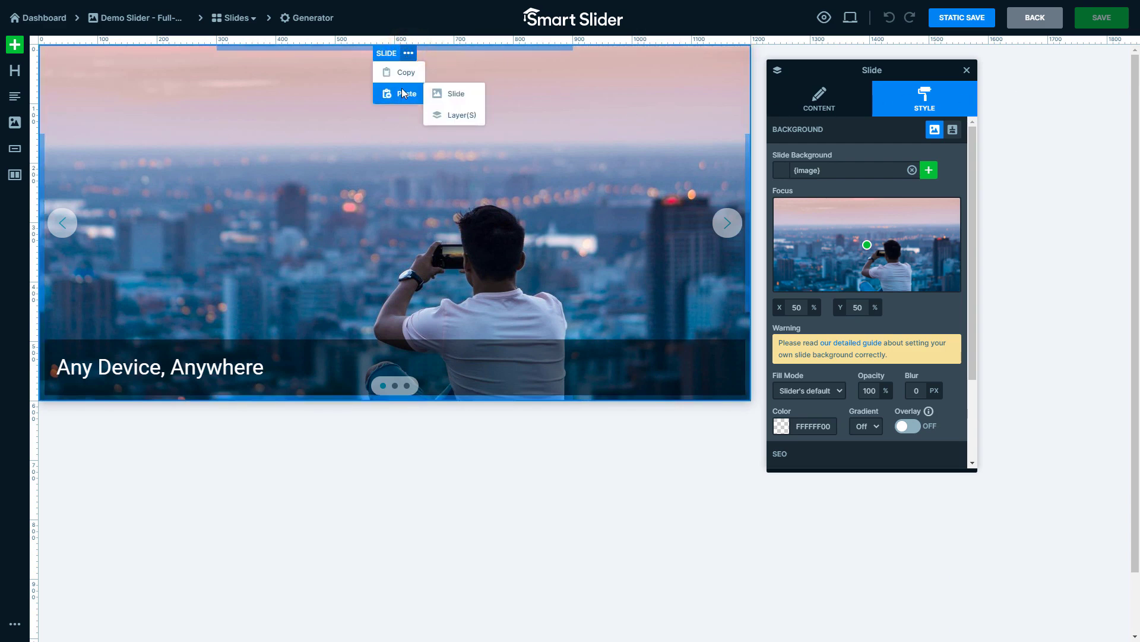
left_click(457, 94)
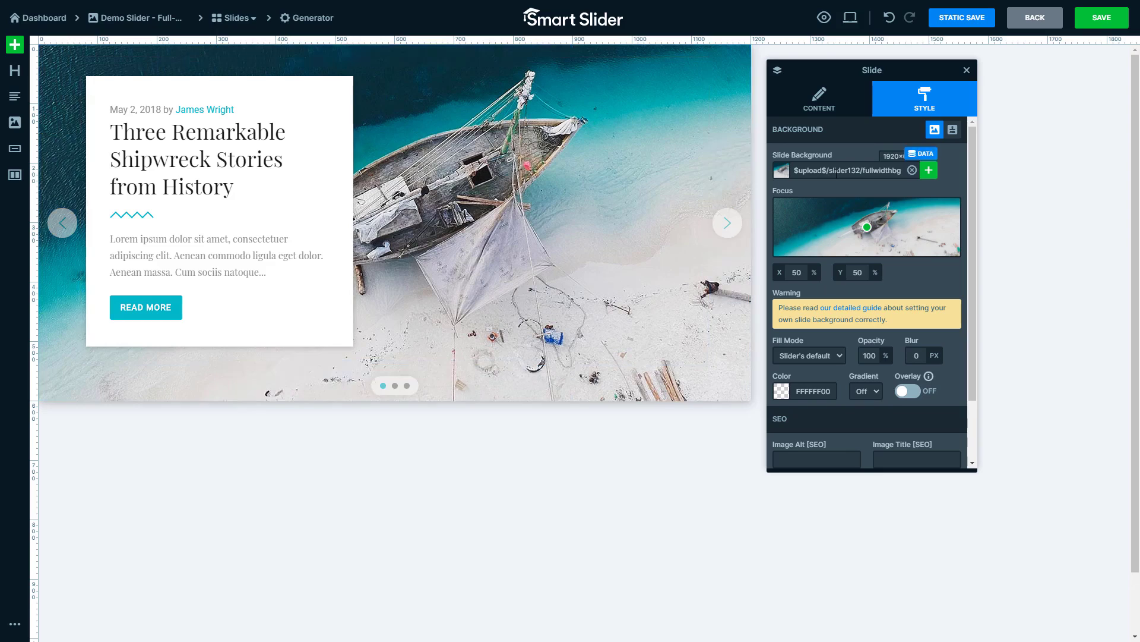
- Replace the slide's background image with the featured_image variable
left_click(921, 156)
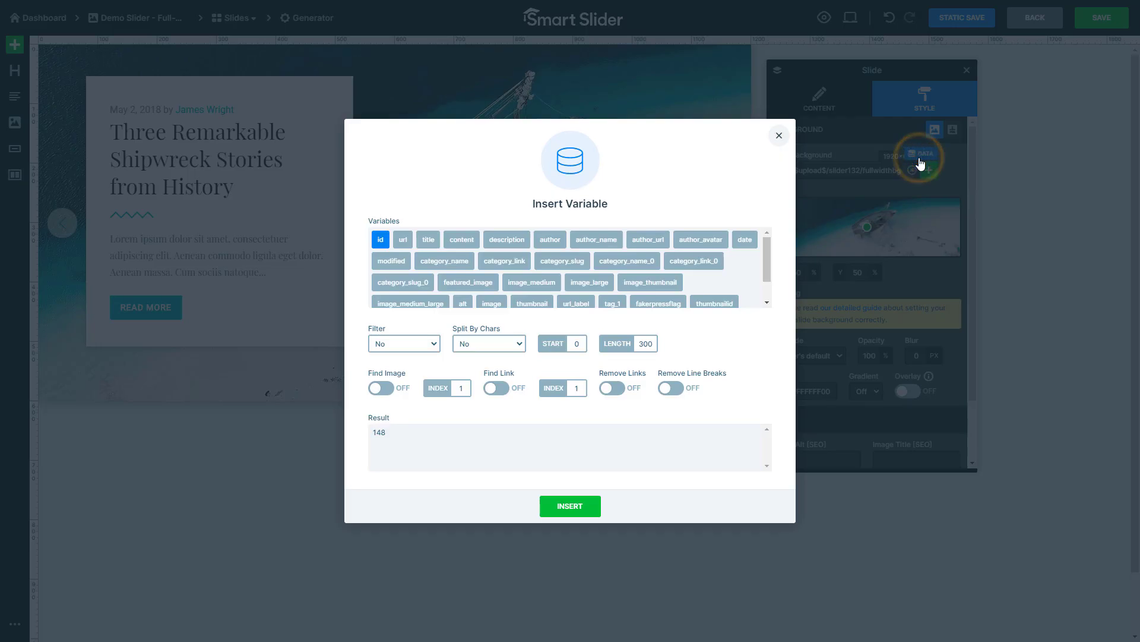
left_click(490, 286)
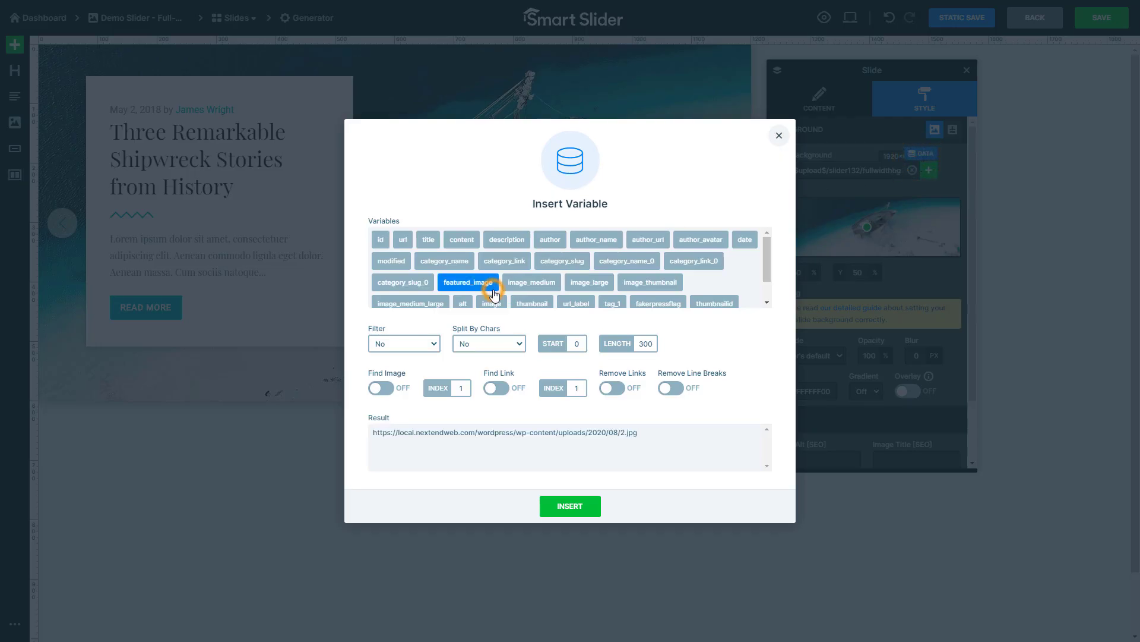
left_click(569, 507)
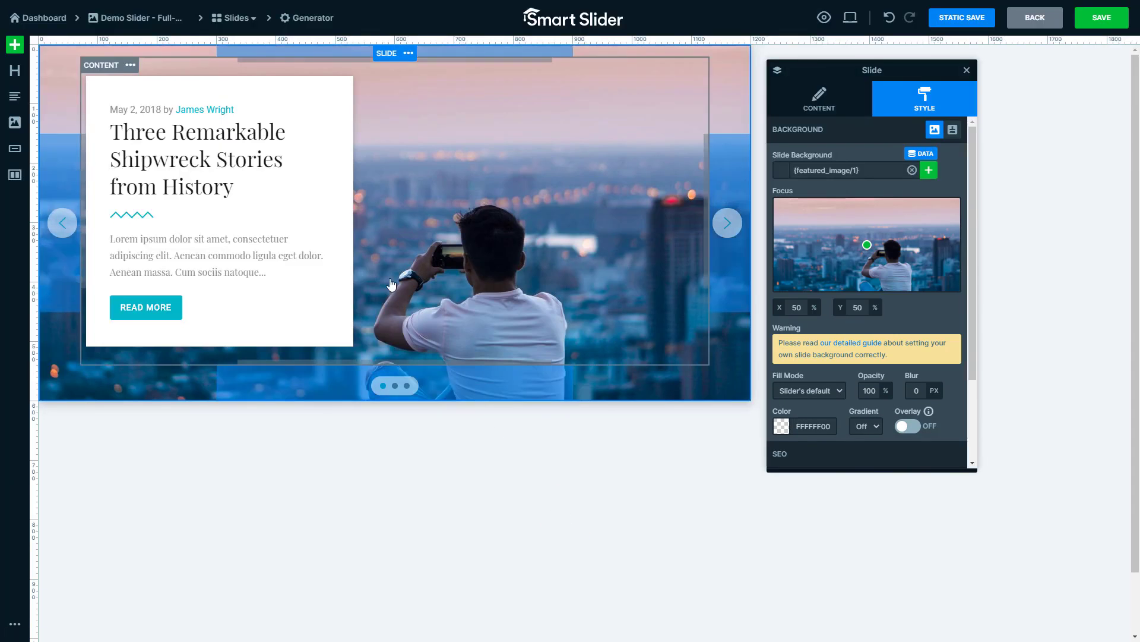
- Replace the "Three Remarkable Shipwreck Stories from History" heading text with the title variable
left_click(286, 168)
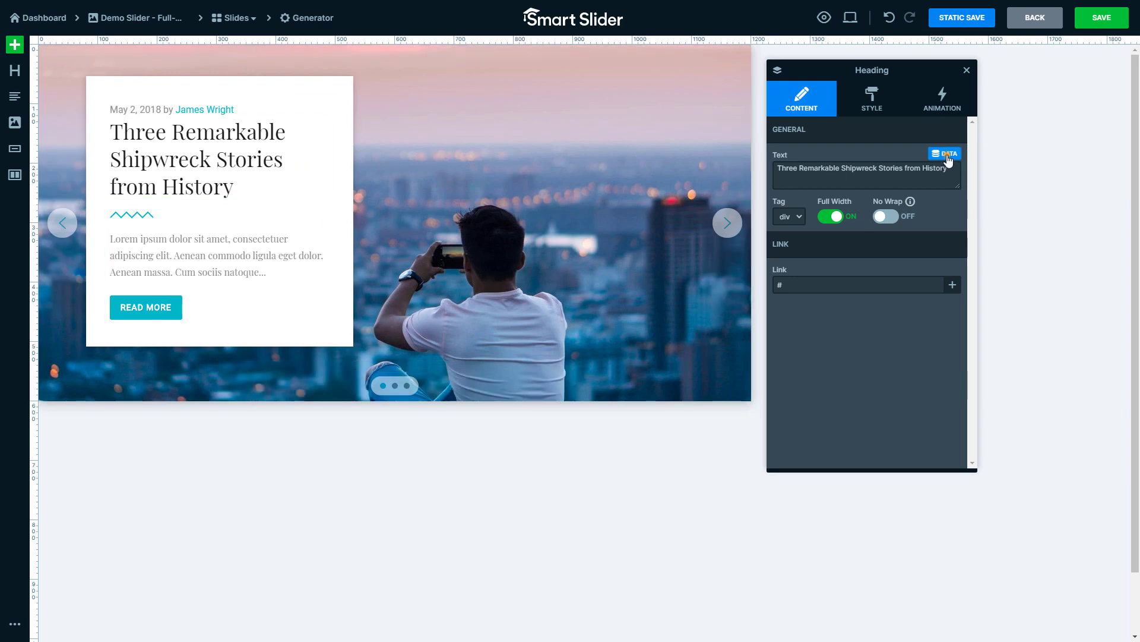
left_click(947, 155)
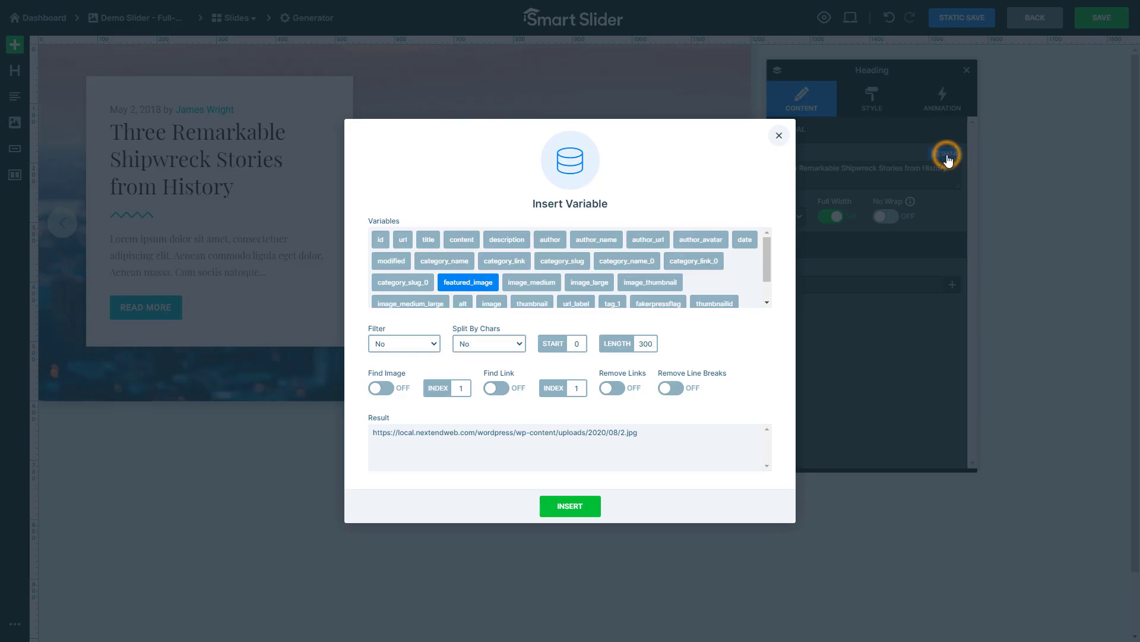
left_click(438, 249)
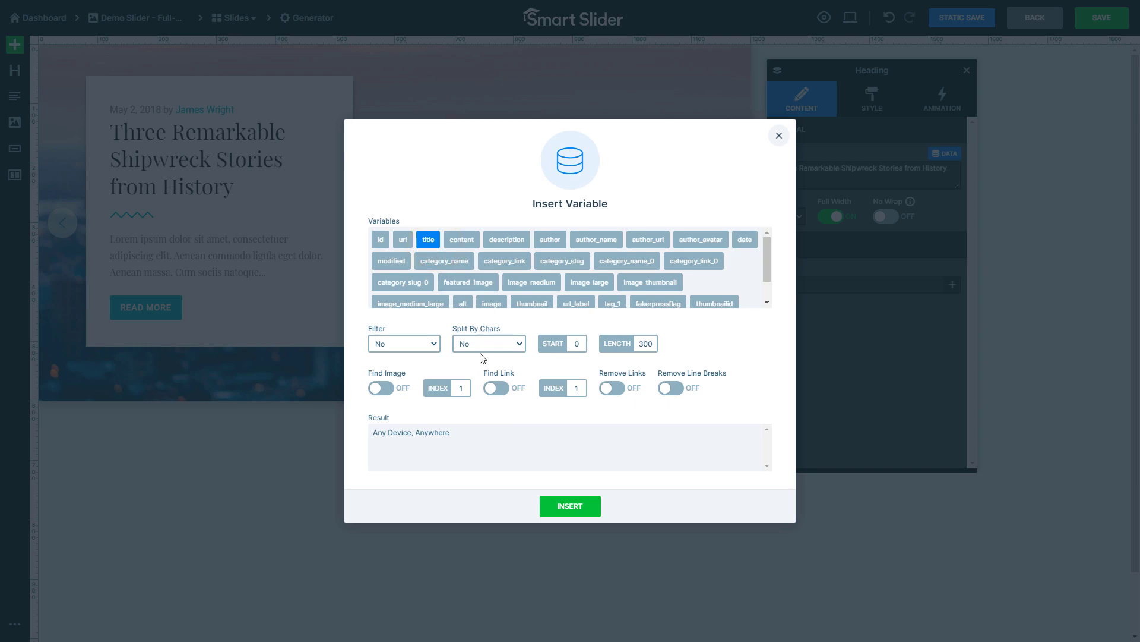
left_click(562, 510)
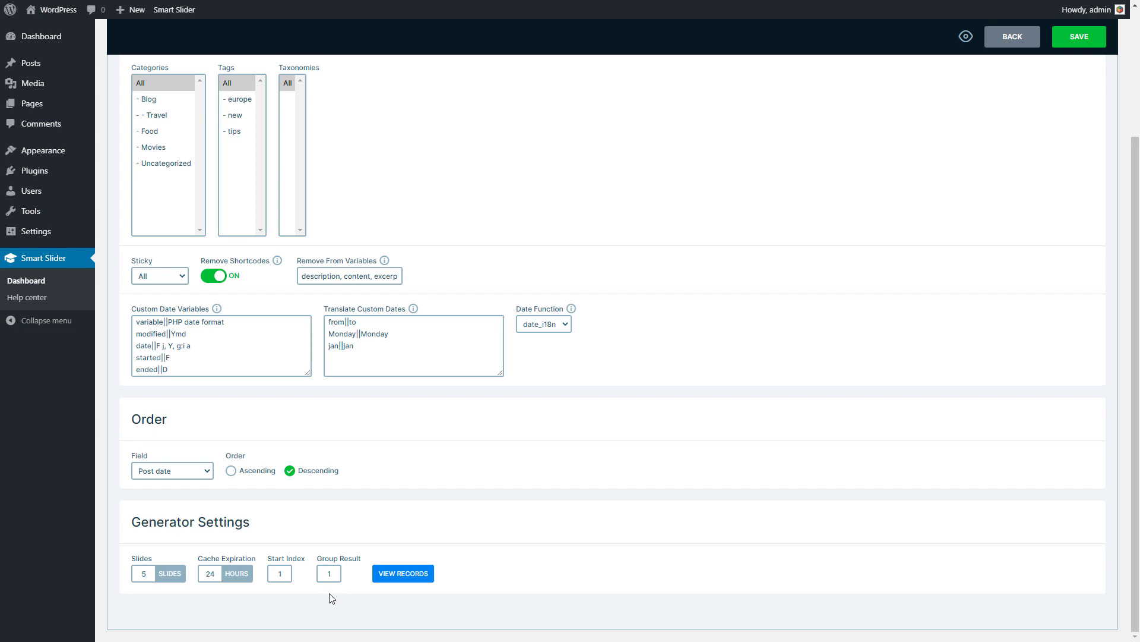
- Set Group Result to 2 in the generator settings and save them
double_click(331, 575)
type("2")
left_click(1080, 36)
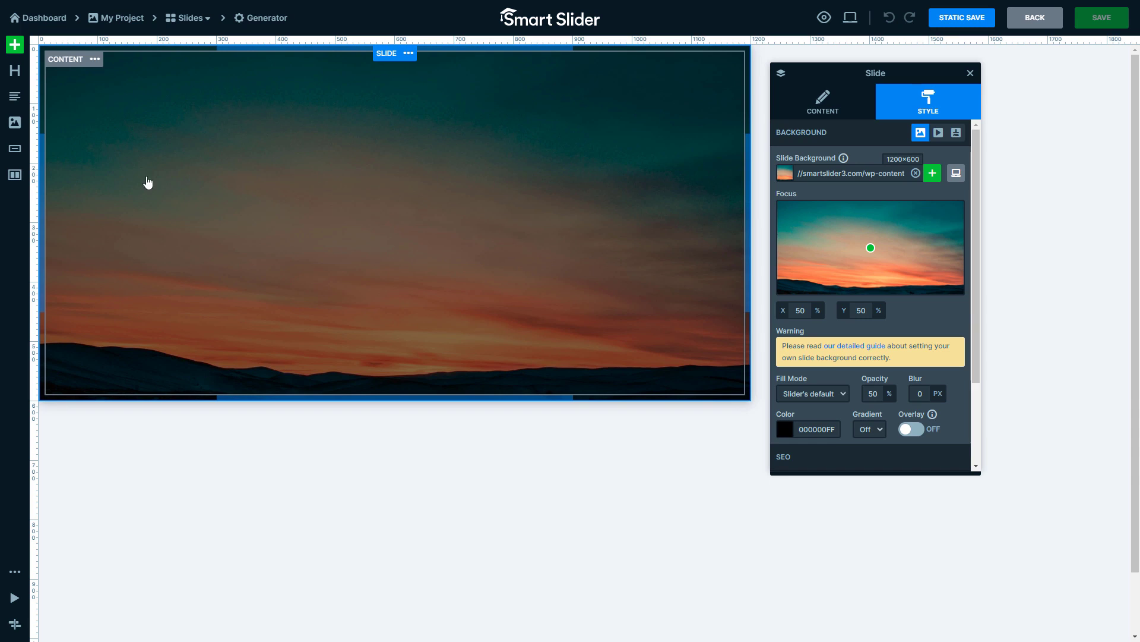
- Add a two-column row to the empty dynamic slide and place an image layer in each column
left_click_drag(15, 174, 219, 255)
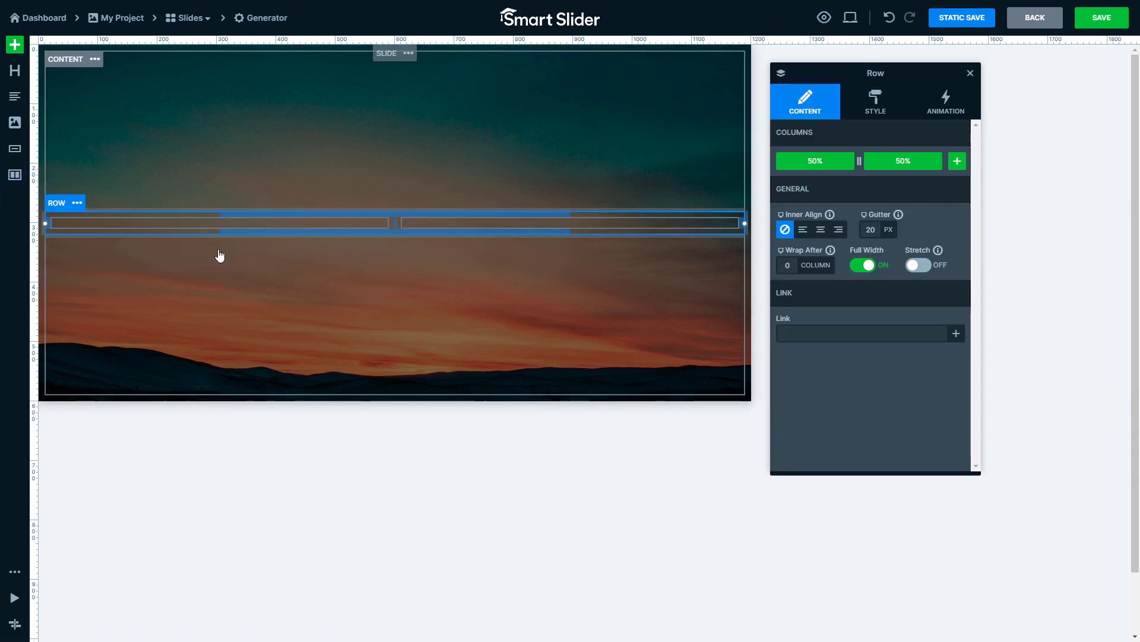
left_click_drag(15, 122, 461, 229)
left_click_drag(15, 122, 245, 220)
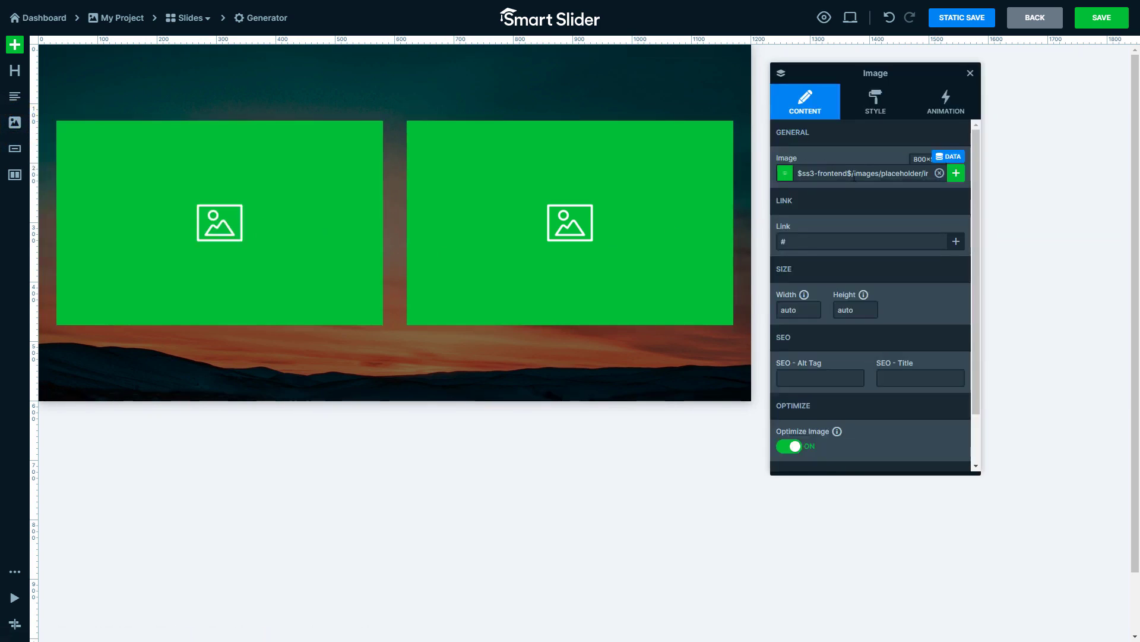
- Set the first column's image layer to the featured_image variable from group 1
left_click(944, 159)
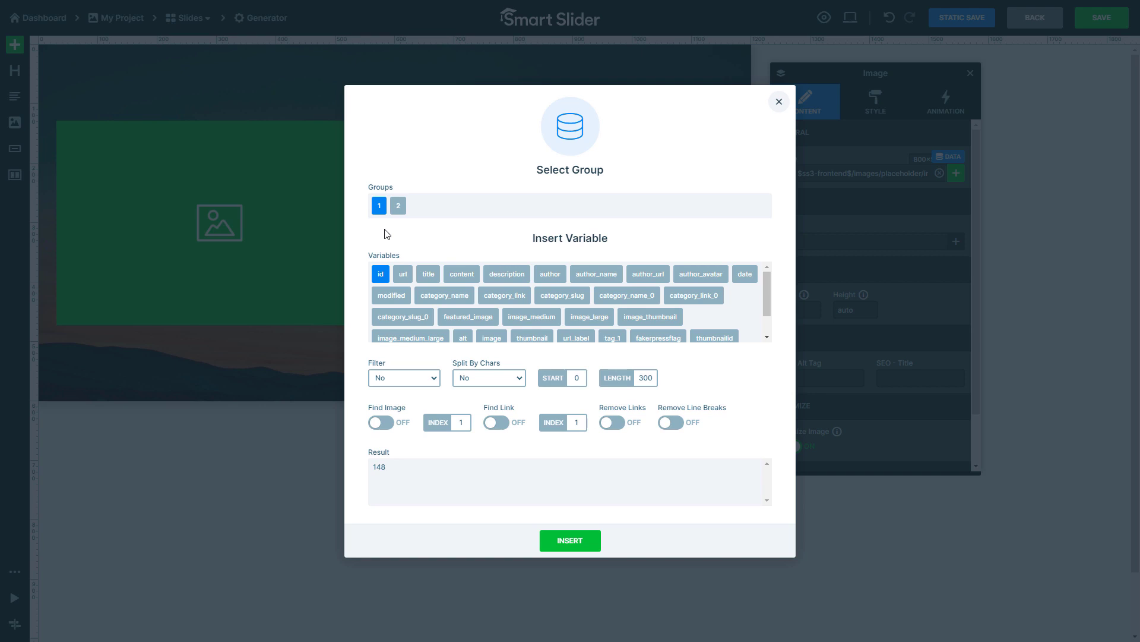
left_click(468, 316)
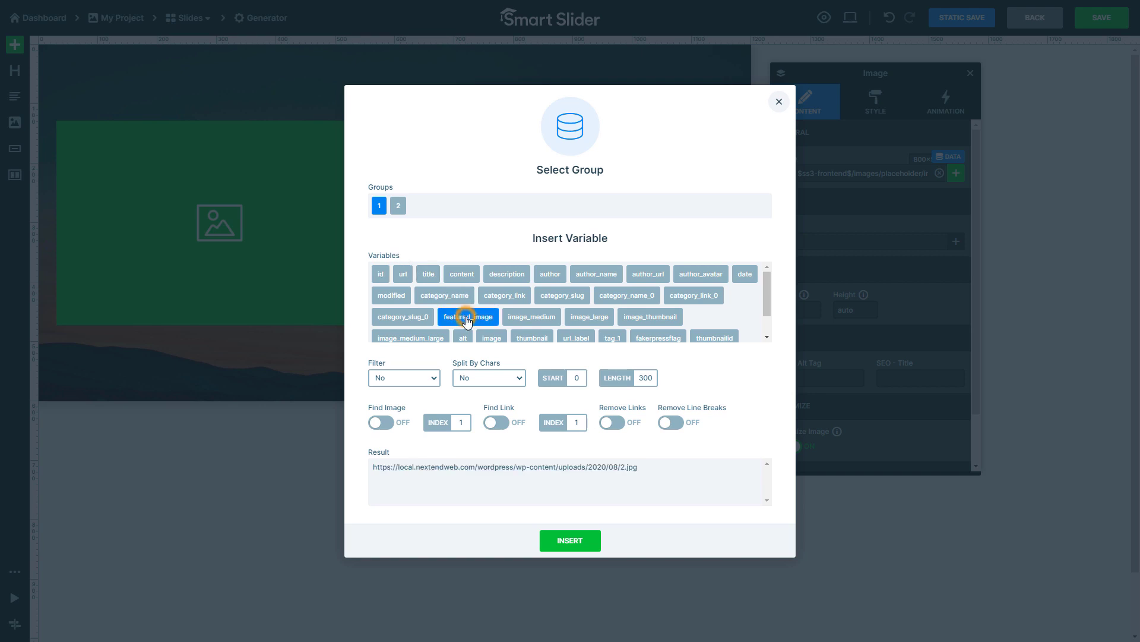
left_click(571, 539)
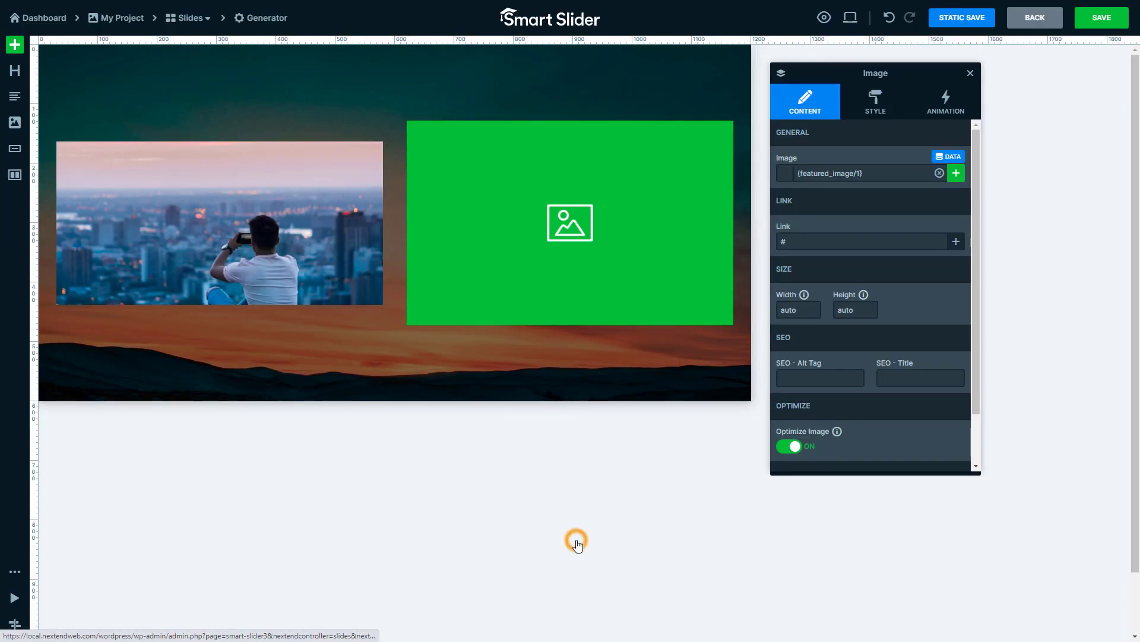
- Set the second column's image layer to the featured_image variable from group 2
left_click(580, 283)
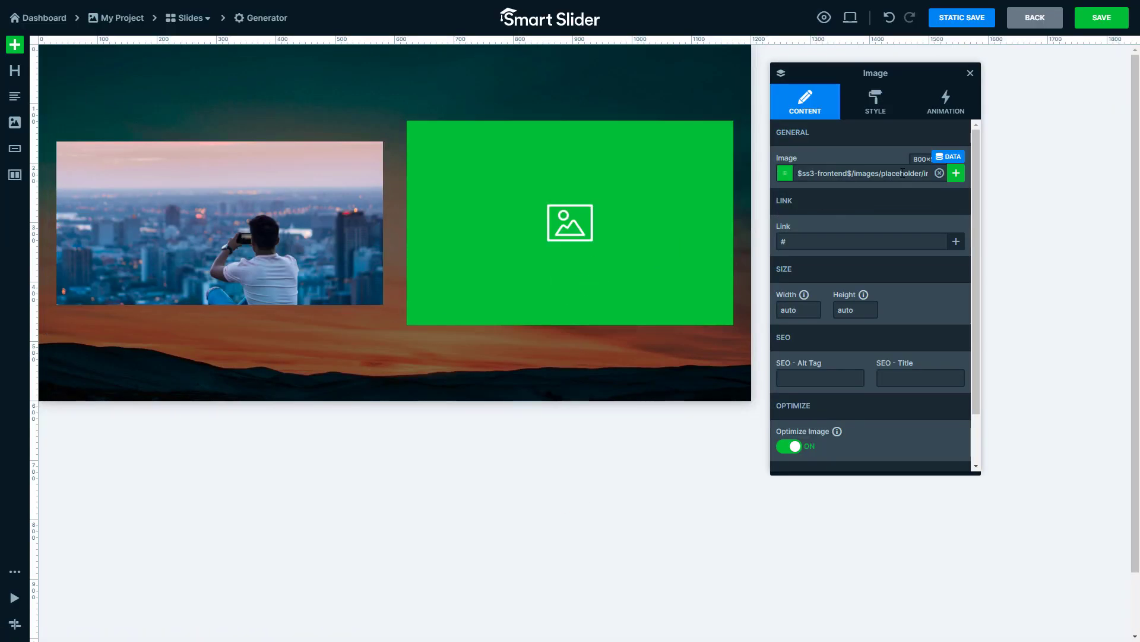
left_click(949, 158)
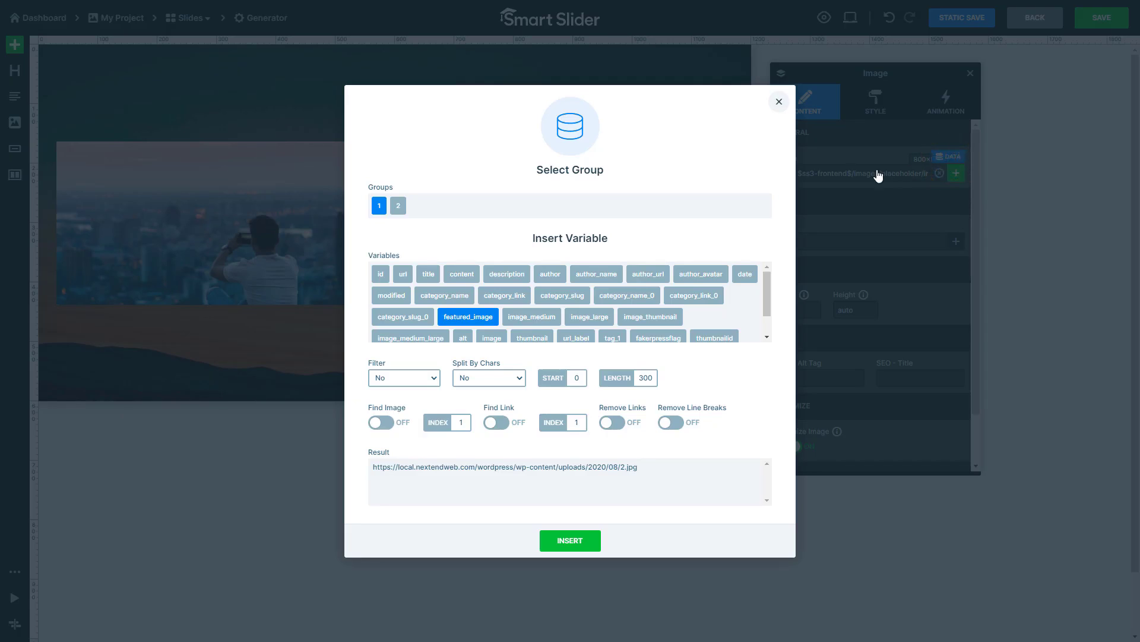
left_click(399, 212)
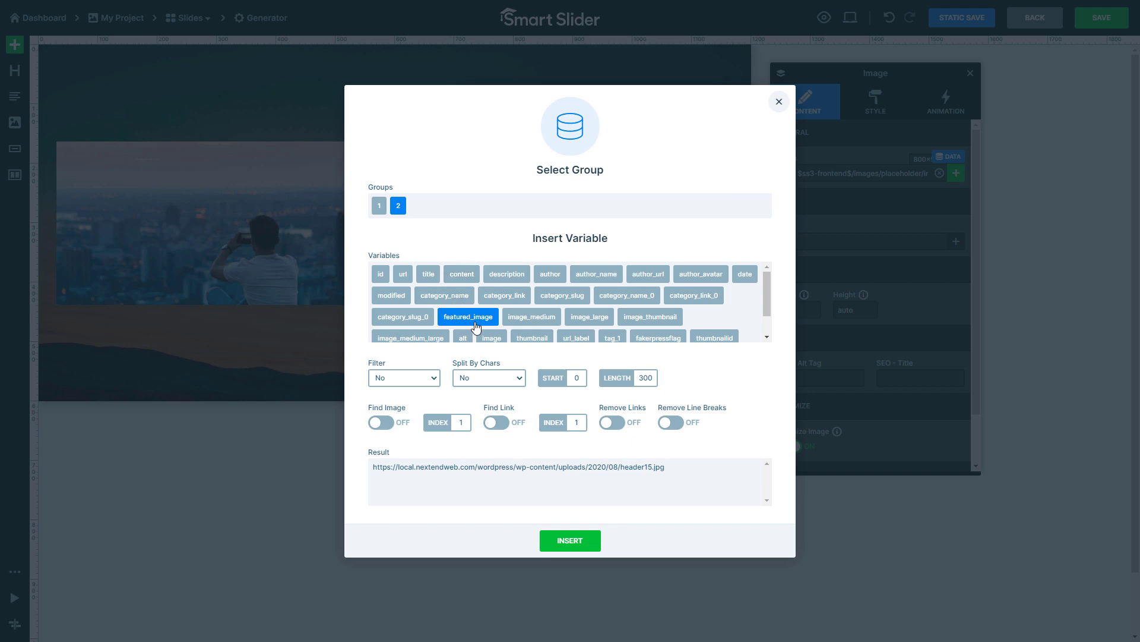
left_click(566, 542)
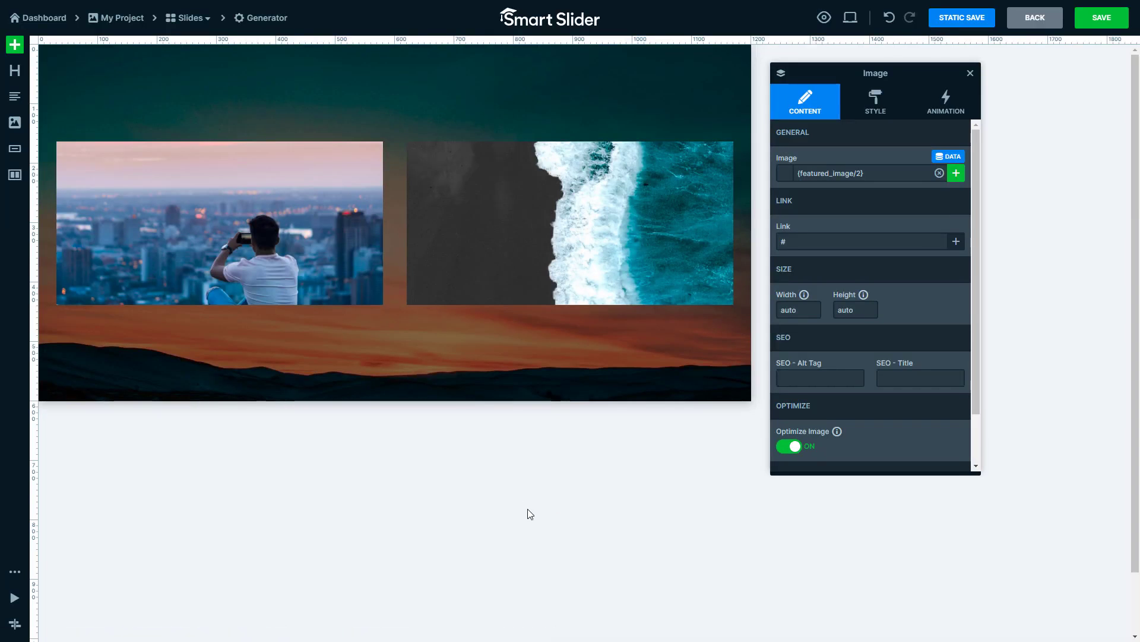
- Add a heading layer below the first column's image and set its text to the title variable from group 1
left_click_drag(20, 71, 216, 307)
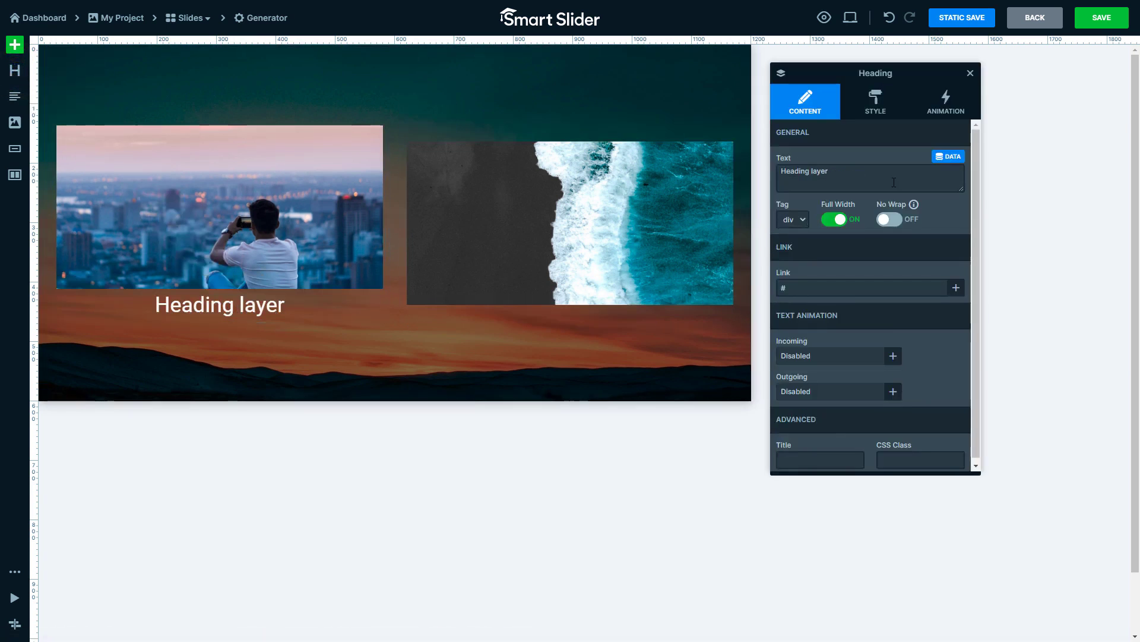
left_click(944, 158)
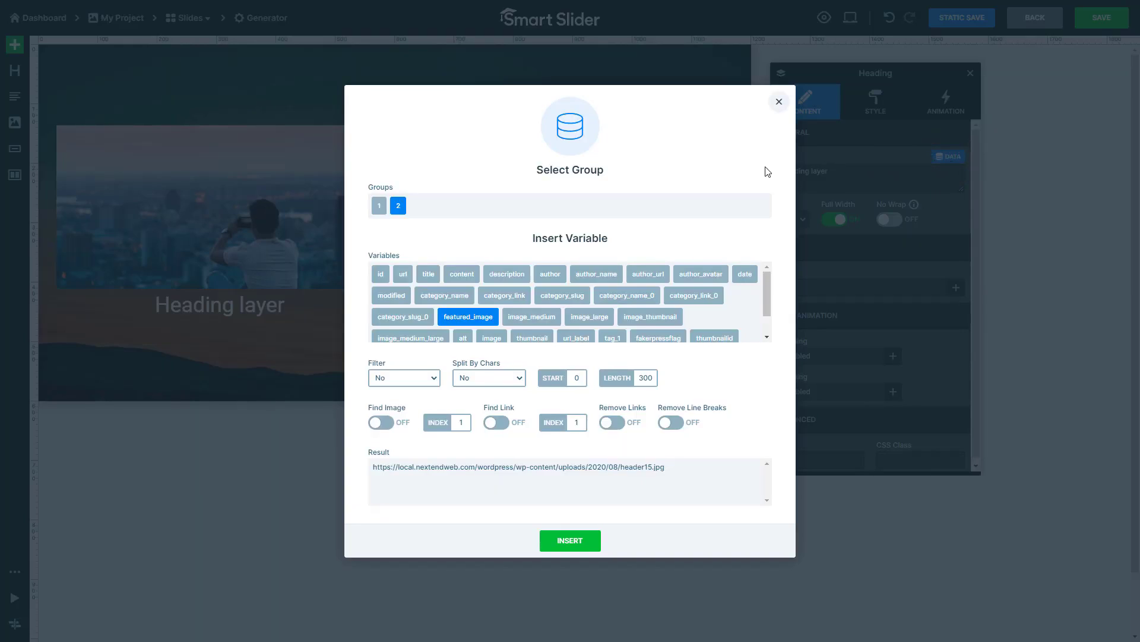
left_click(380, 208)
left_click(433, 278)
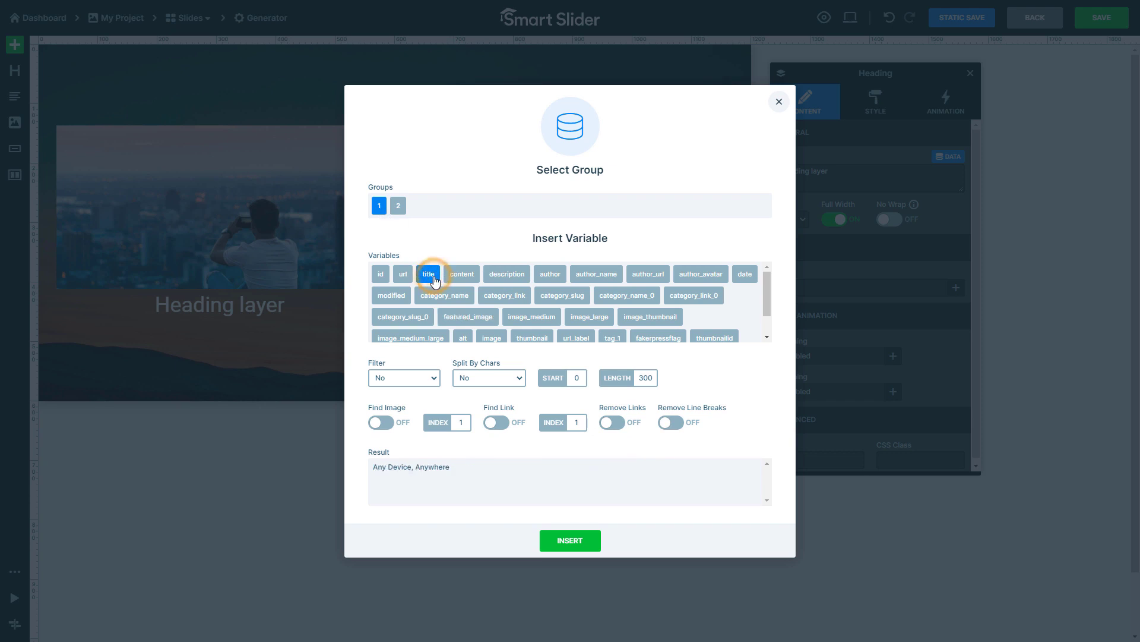
left_click(565, 543)
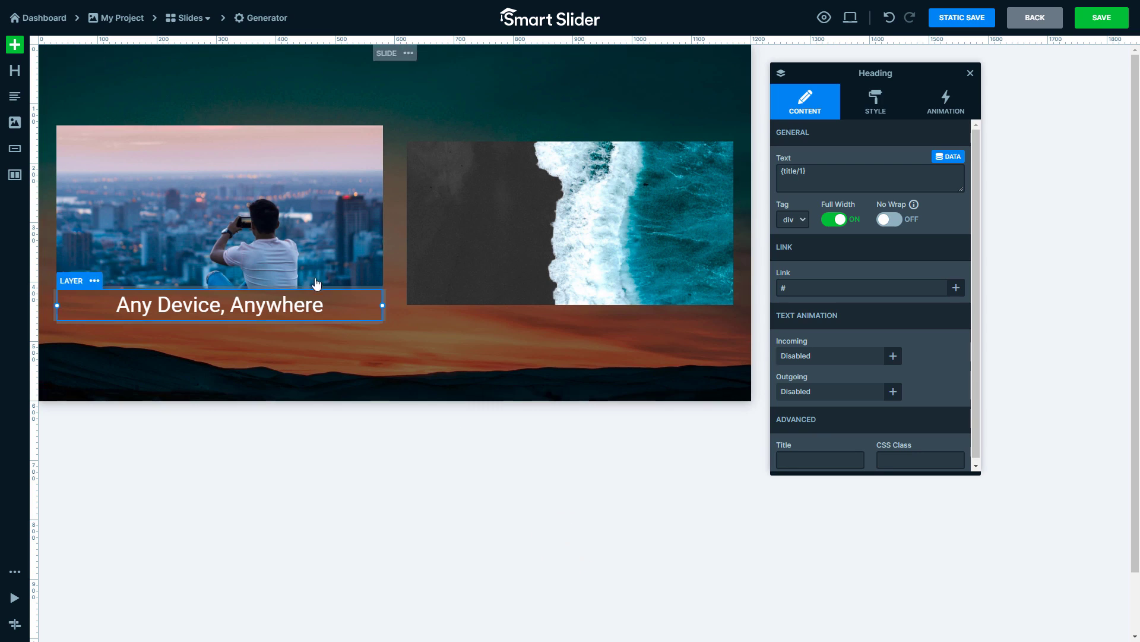
- Add a heading layer below the second column's image and set its text to the title variable from group 2
left_click_drag(15, 71, 471, 308)
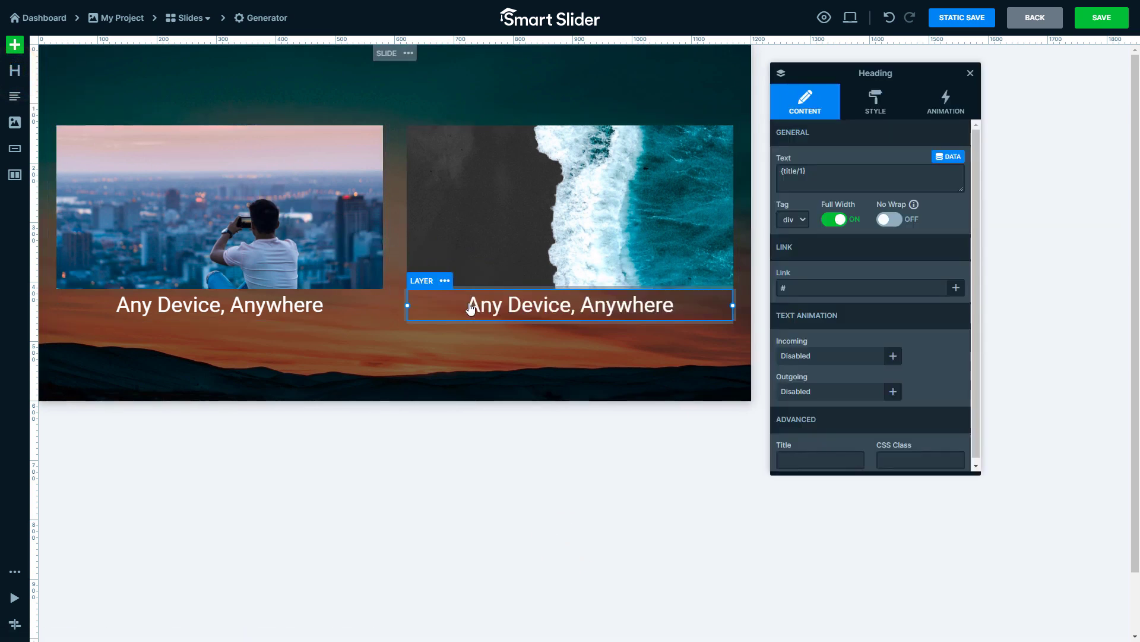
left_click(955, 163)
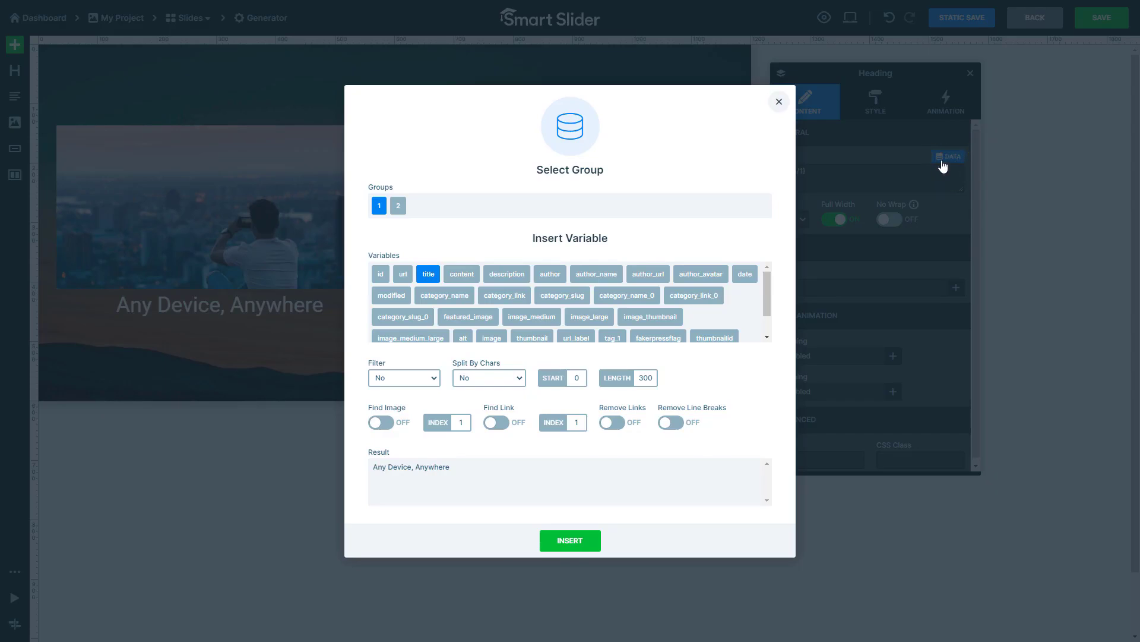
left_click(398, 206)
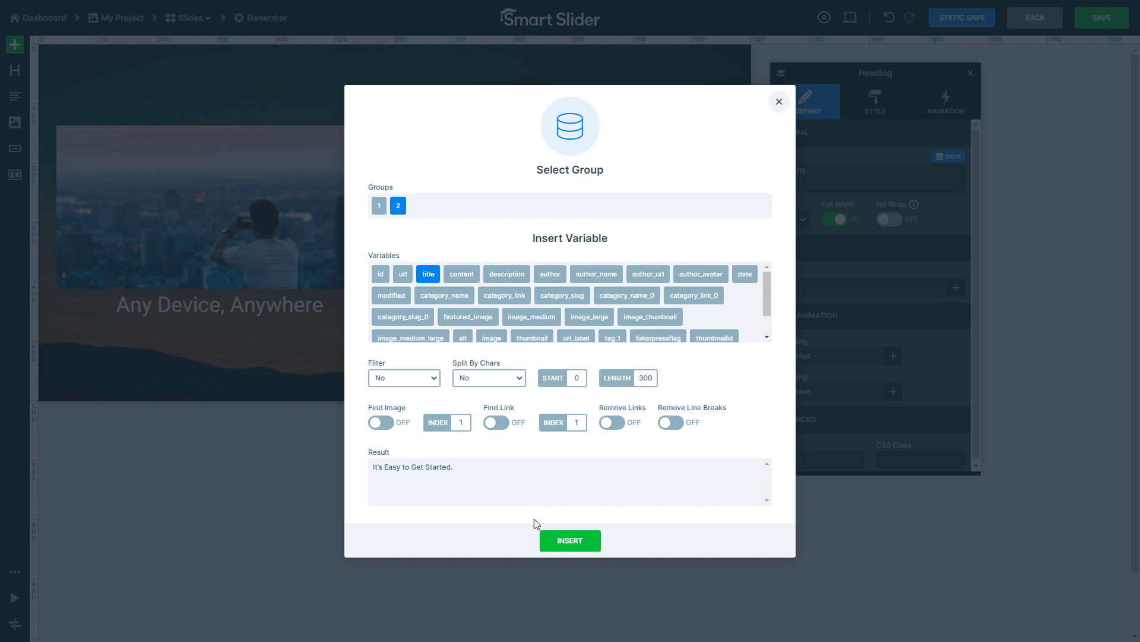
left_click(554, 541)
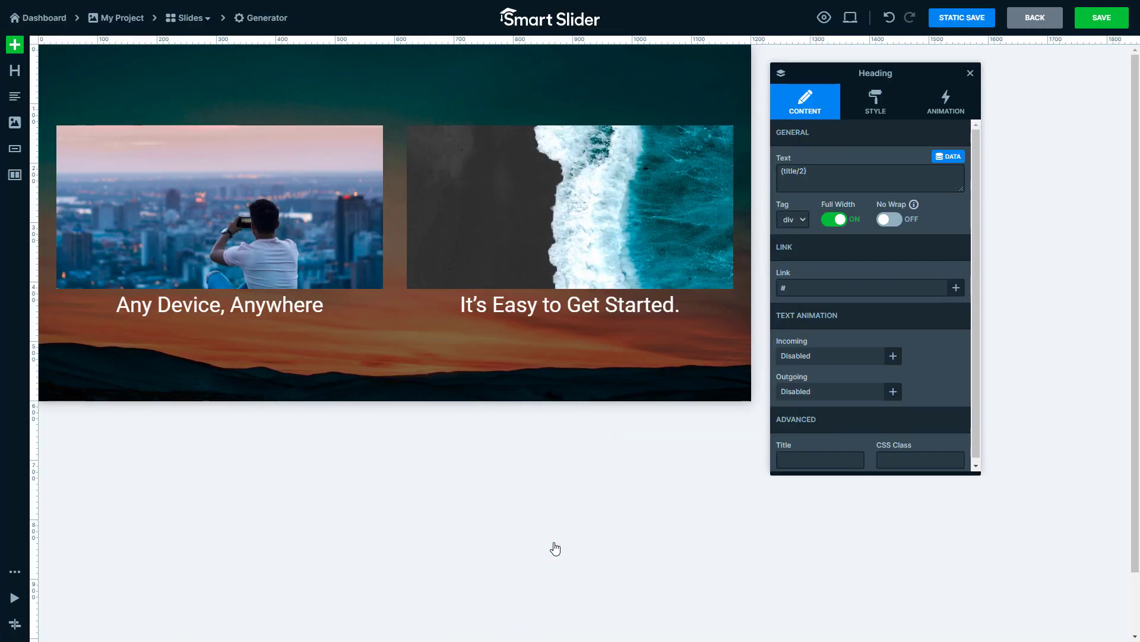